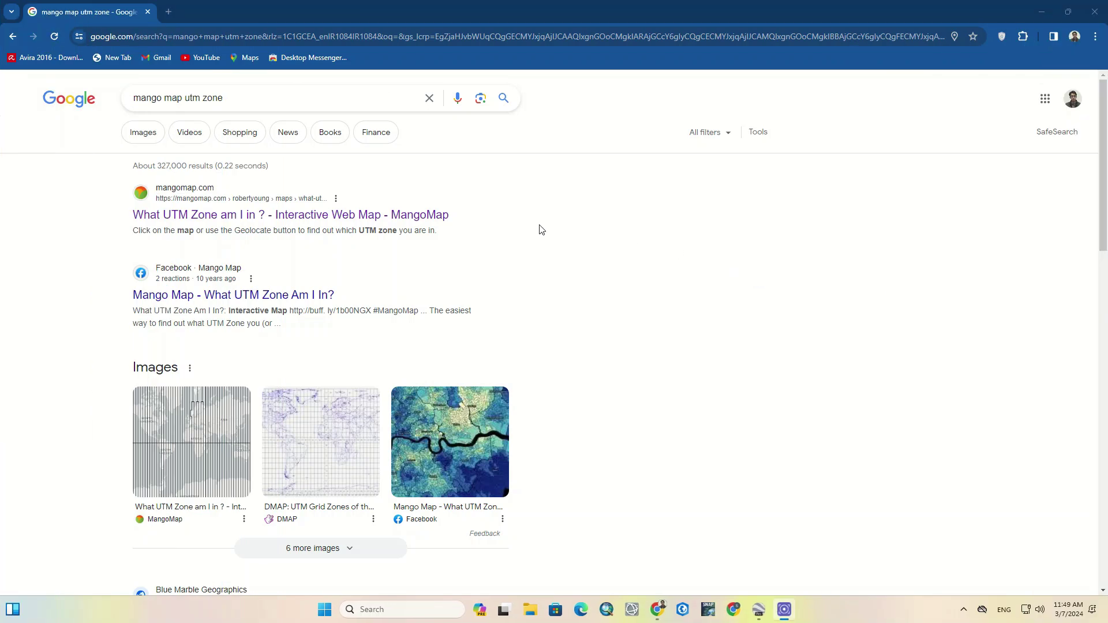
Step: Open the 'What UTM Zone am I in? - Interactive Web Map - MangoMap' search result
left_click_drag(282, 99, 113, 104)
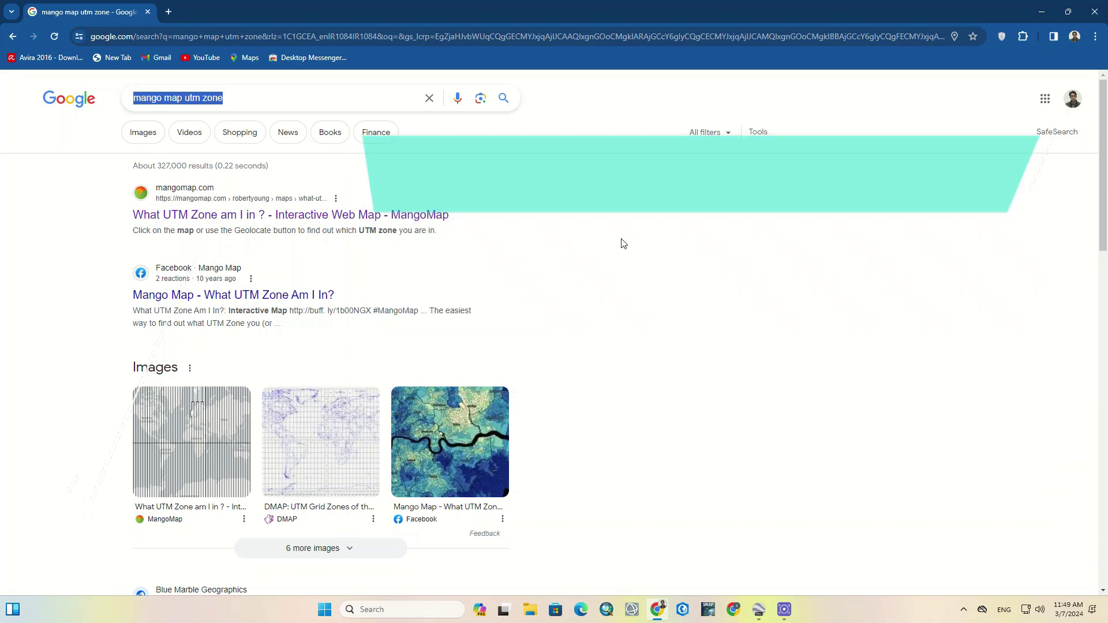
left_click(623, 243)
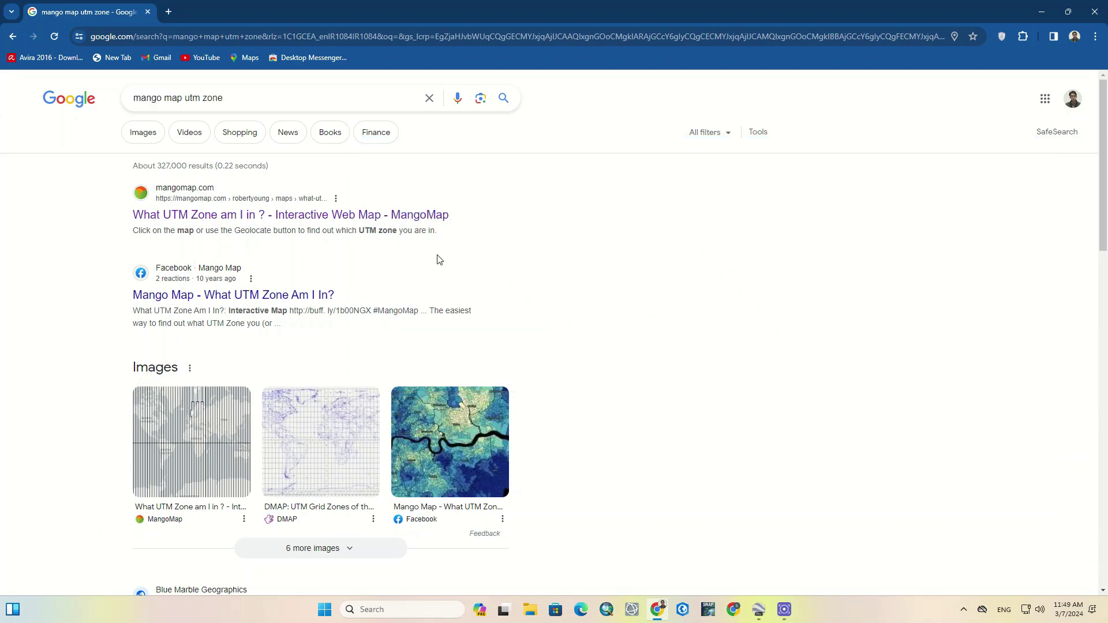
left_click(234, 216)
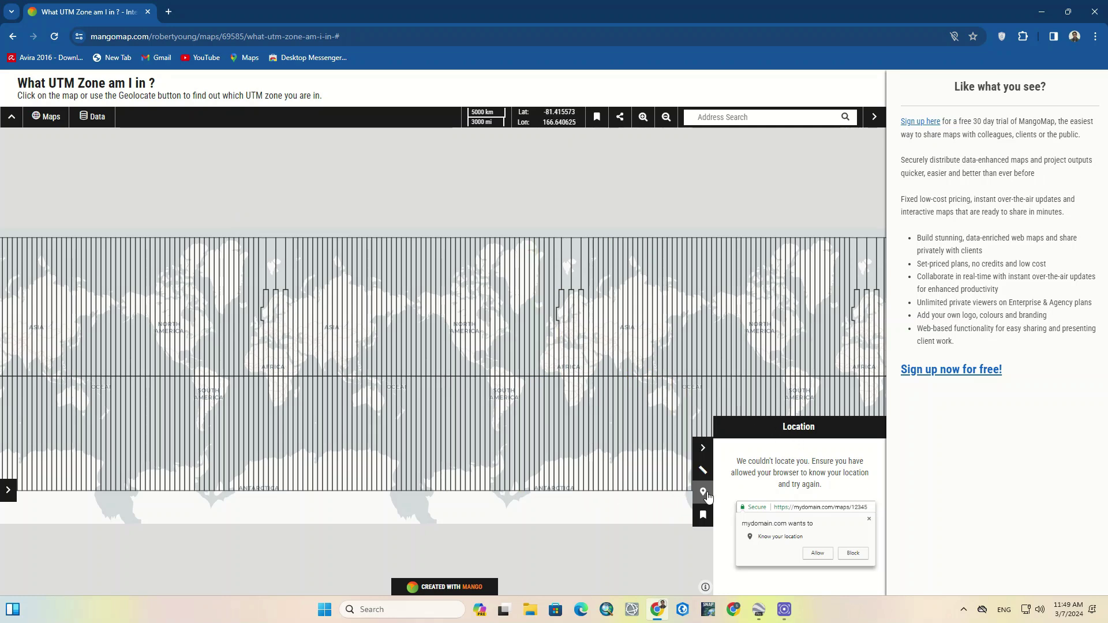
Step: Dismiss the failed location message and close the measuring tools to clear the world map
left_click(705, 450)
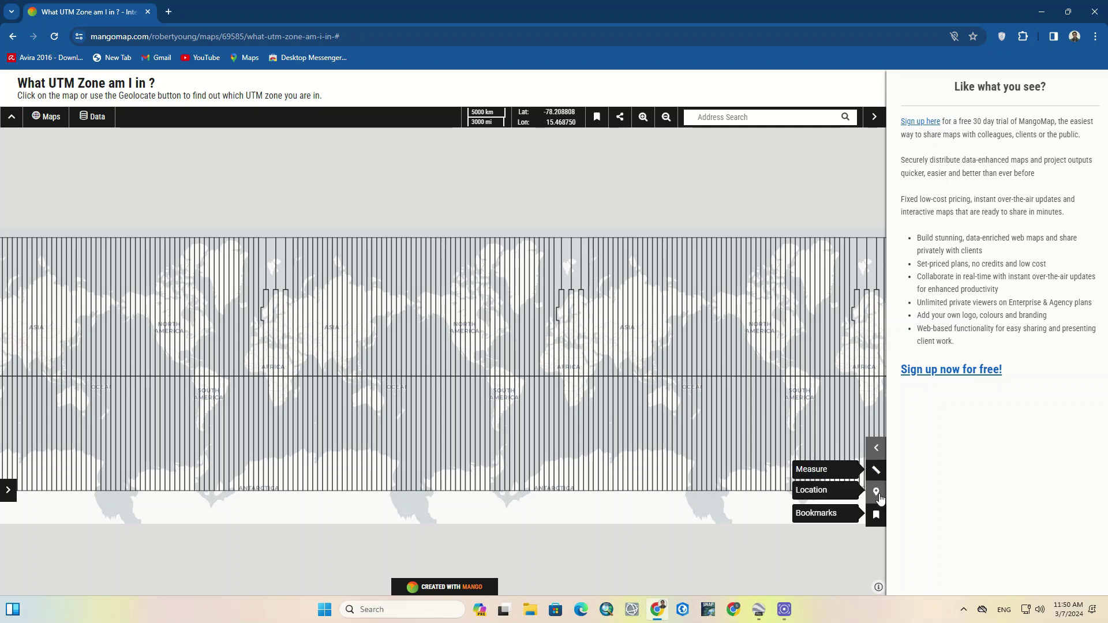
left_click(876, 470)
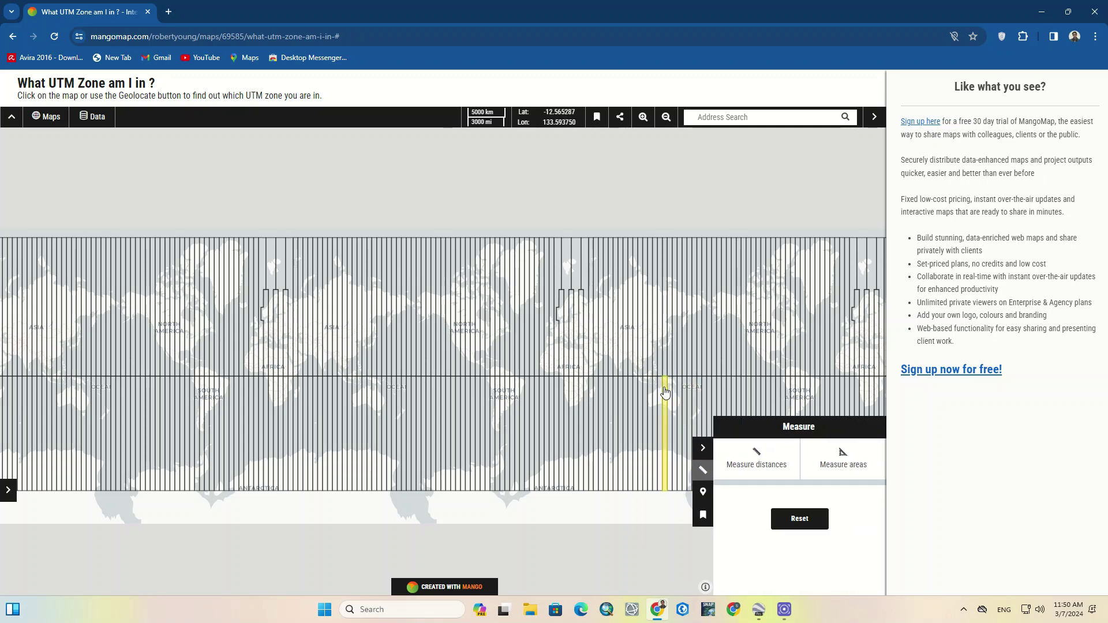
left_click(703, 448)
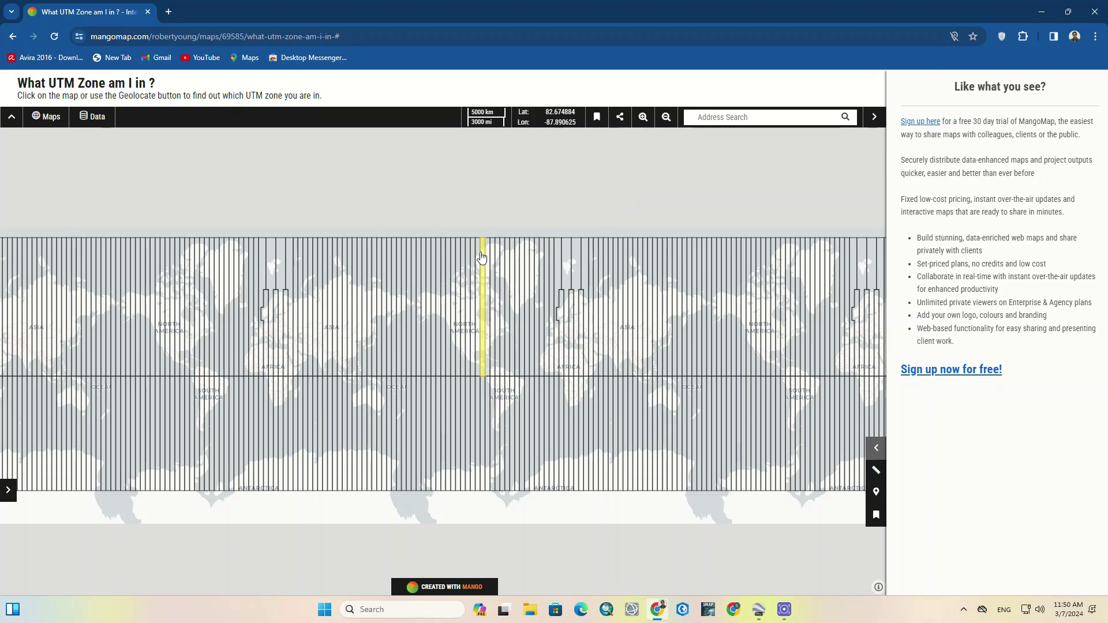
Step: Check UTM zones over Asia and the central US, ending on Zone 39 (central meridian 51), then focus Address Search
left_click(457, 310)
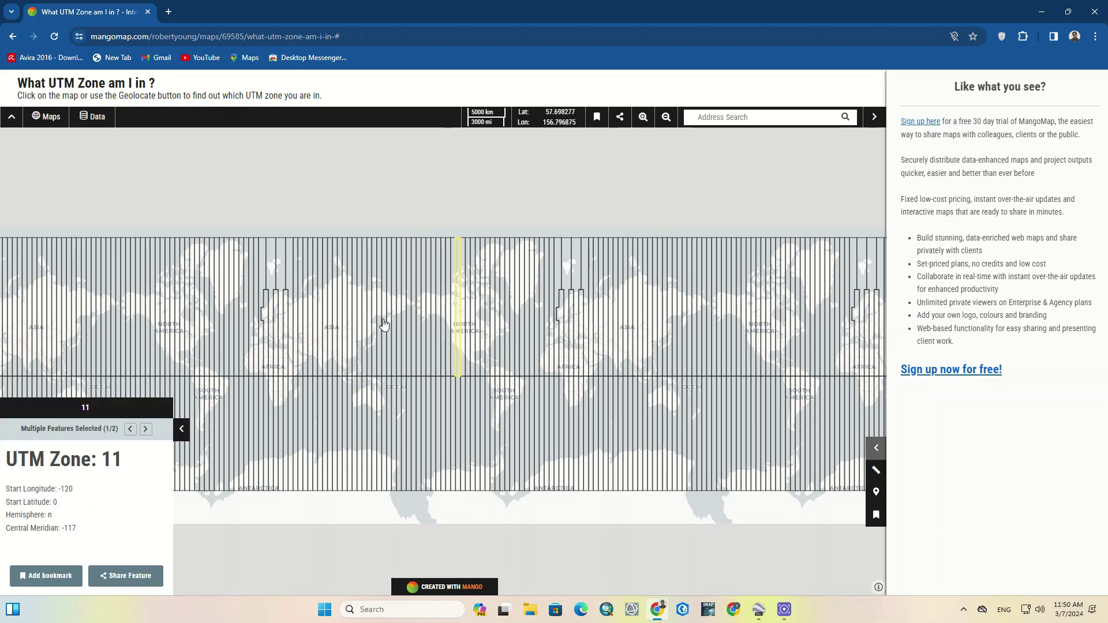
left_click(337, 336)
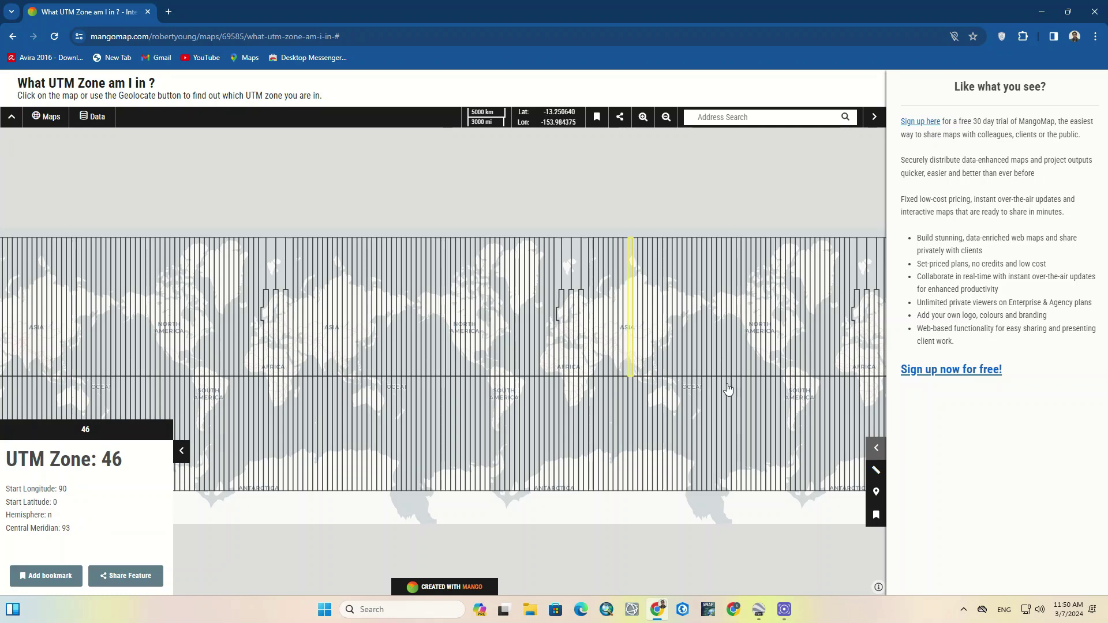
left_click(475, 342)
scroll(475, 342, "up", 4)
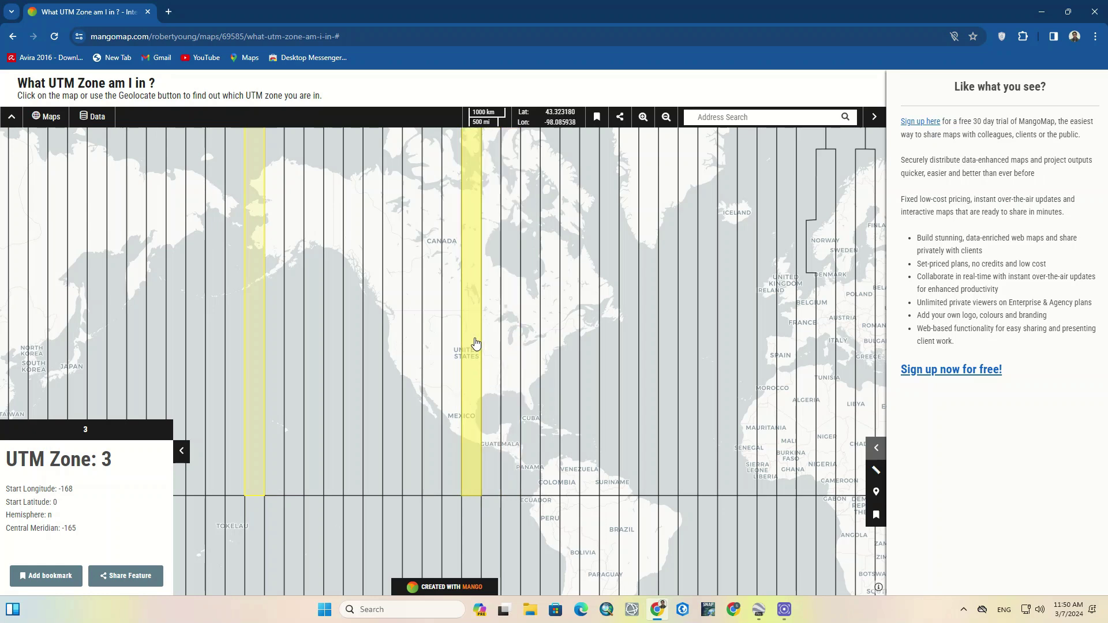
left_click(476, 343)
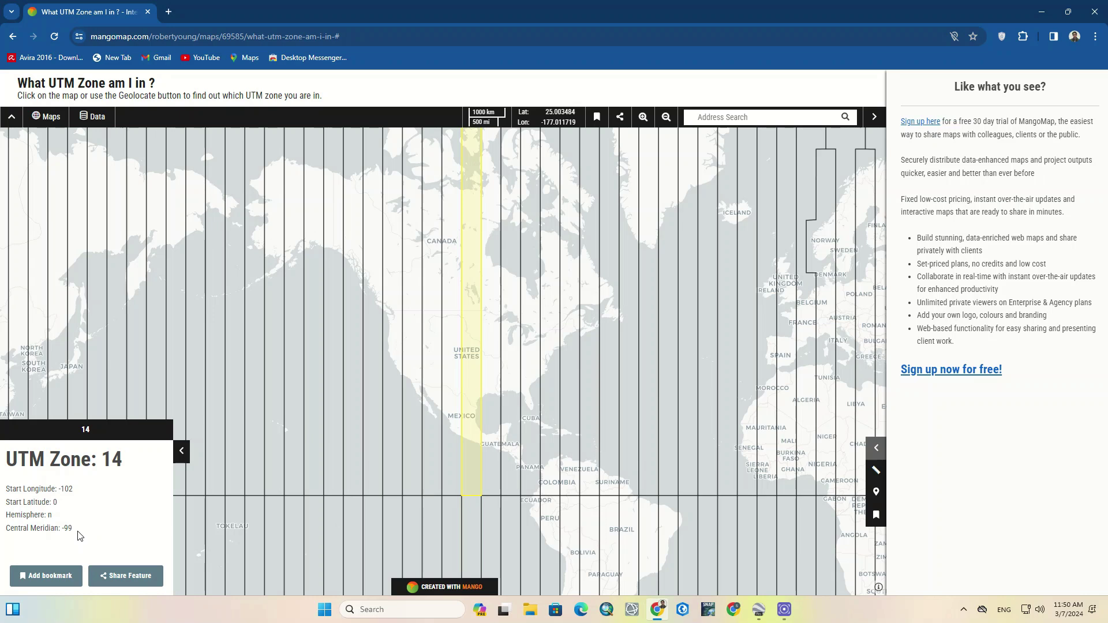
scroll(347, 372, "down", 2)
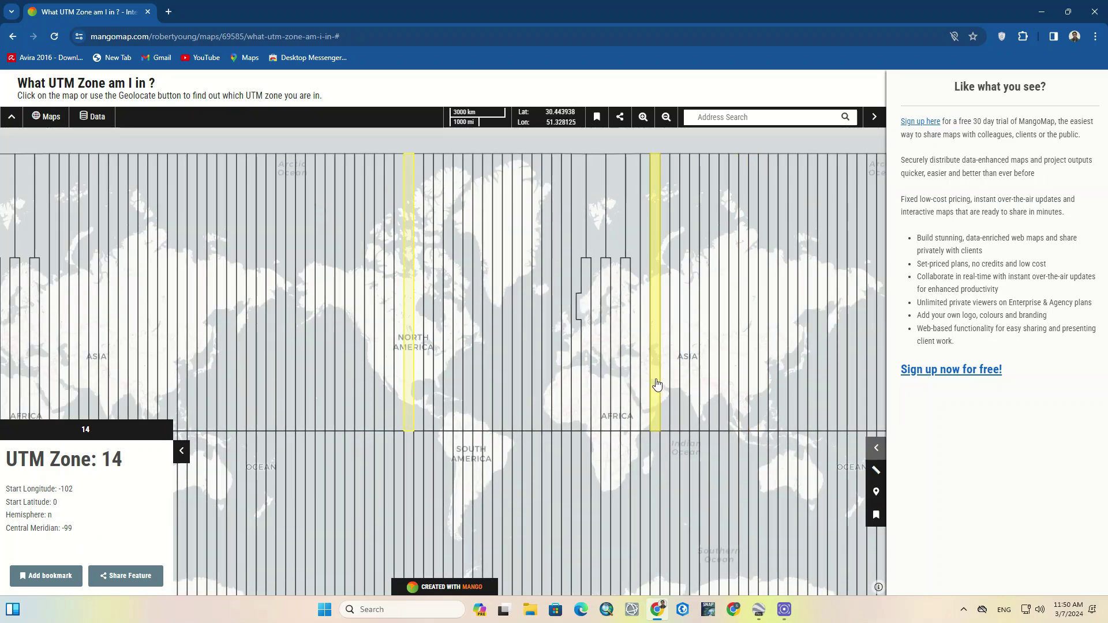
left_click(657, 385)
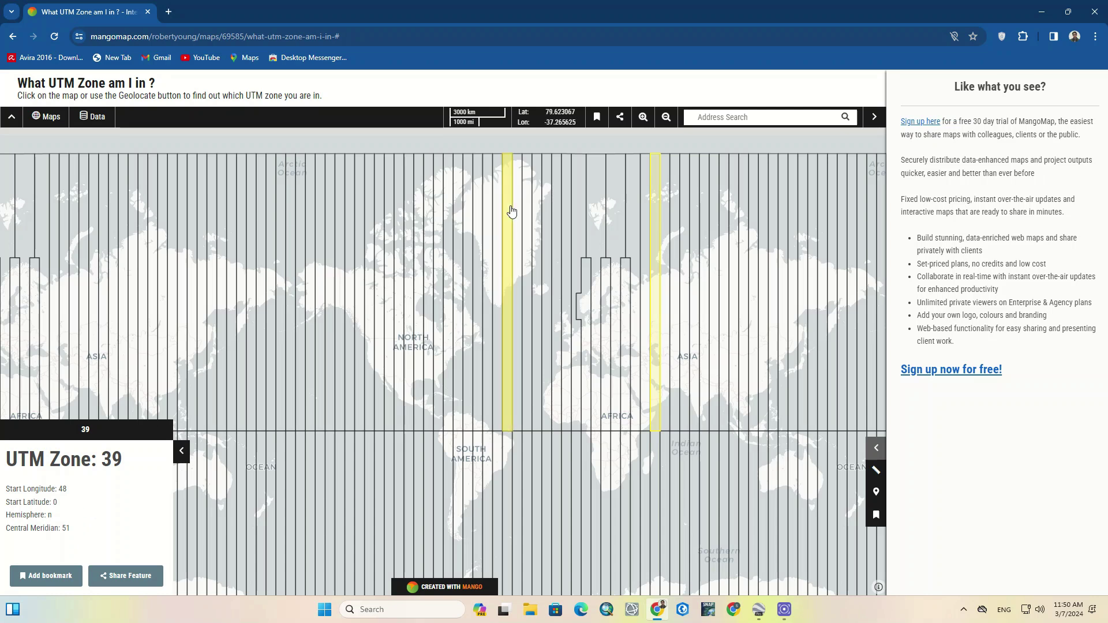
left_click(739, 116)
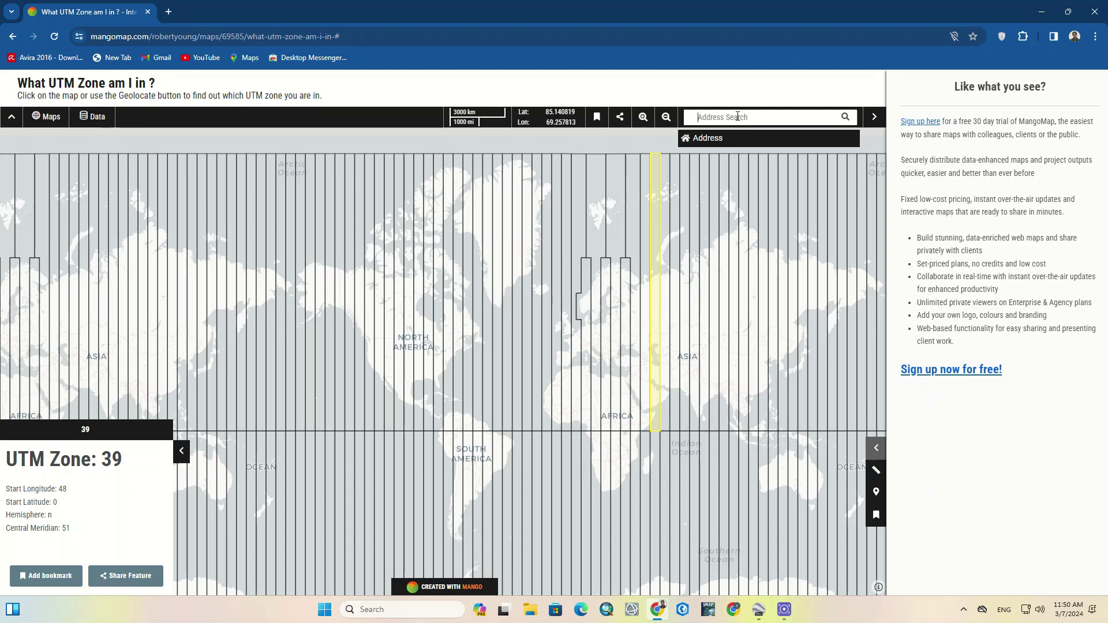
Step: Search 'Te', pin Tehran, Iran, and zoom out to see Zone 39 among zones 35n–43n
type("Tehran")
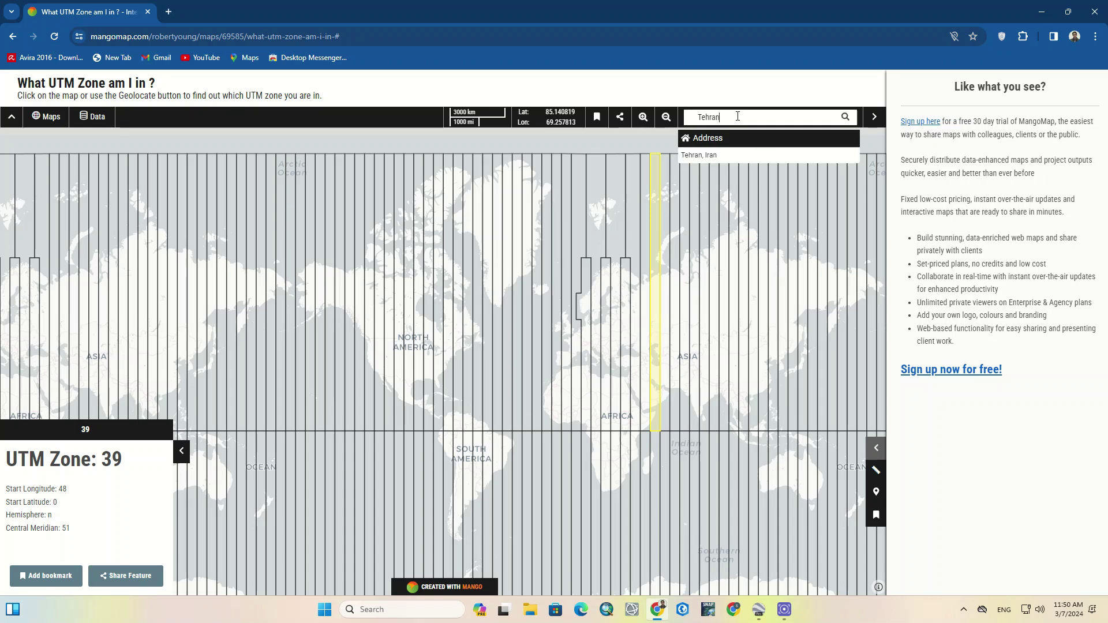
left_click(733, 157)
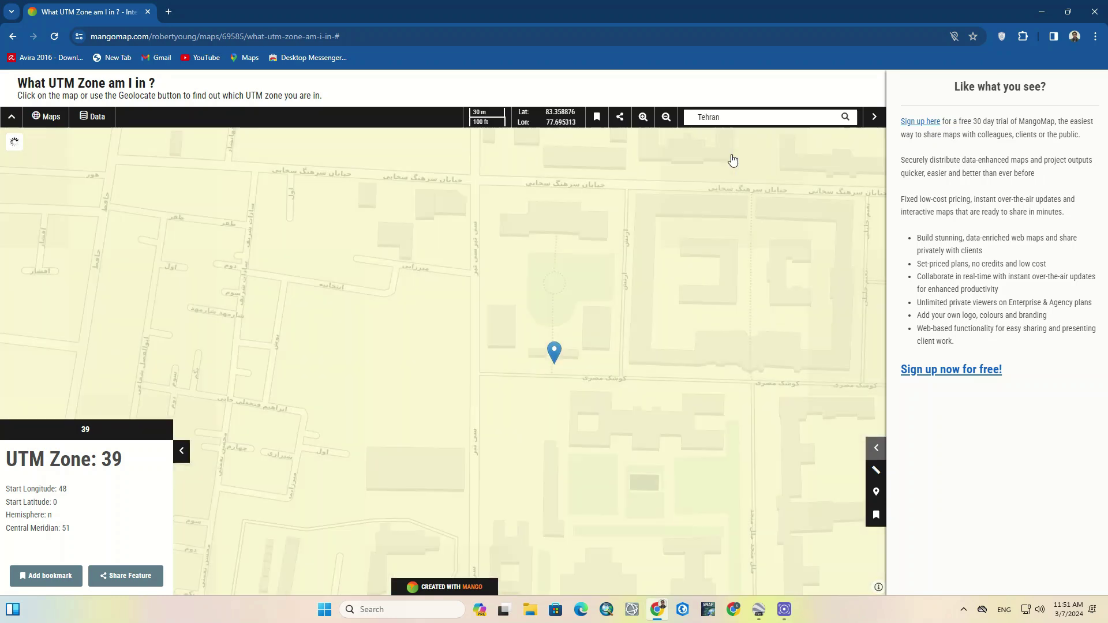
scroll(533, 301, "down", 2)
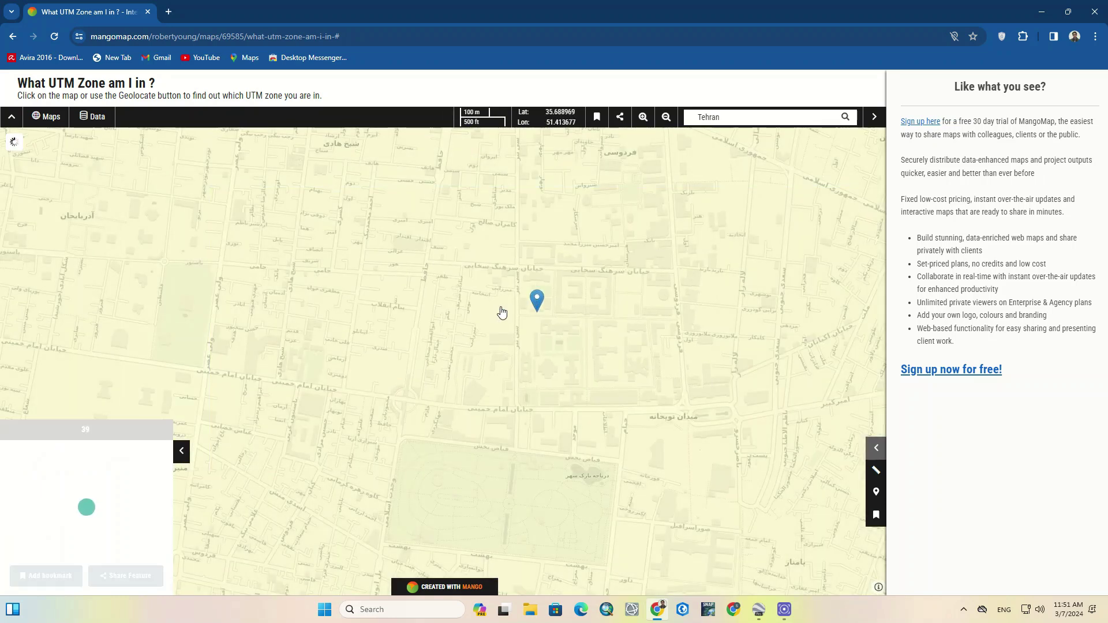
scroll(502, 312, "down", 3)
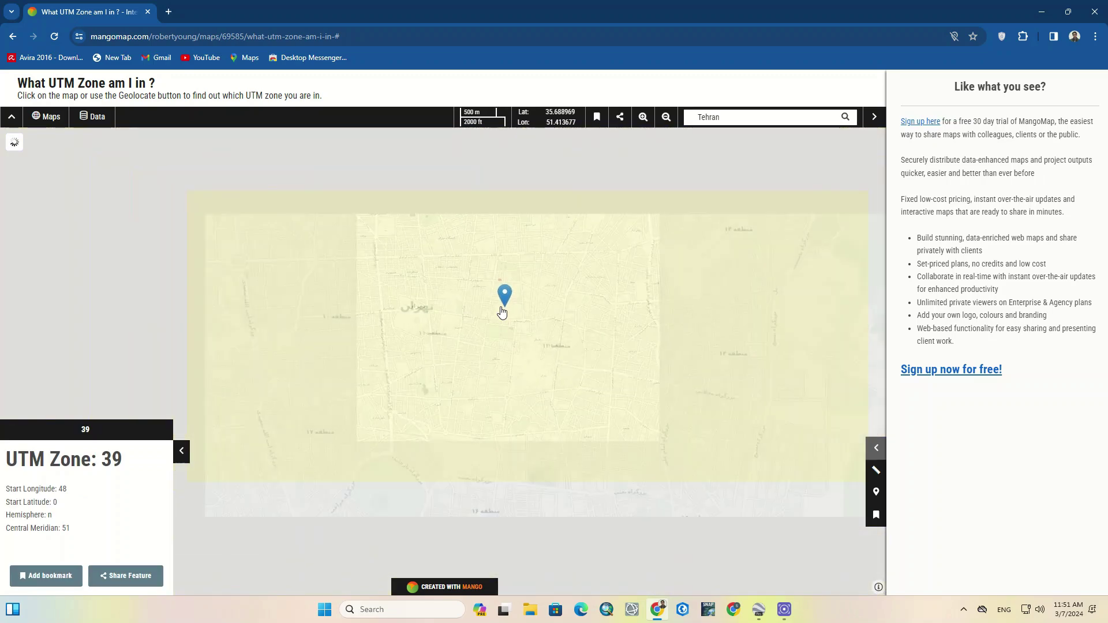
scroll(501, 312, "down", 1)
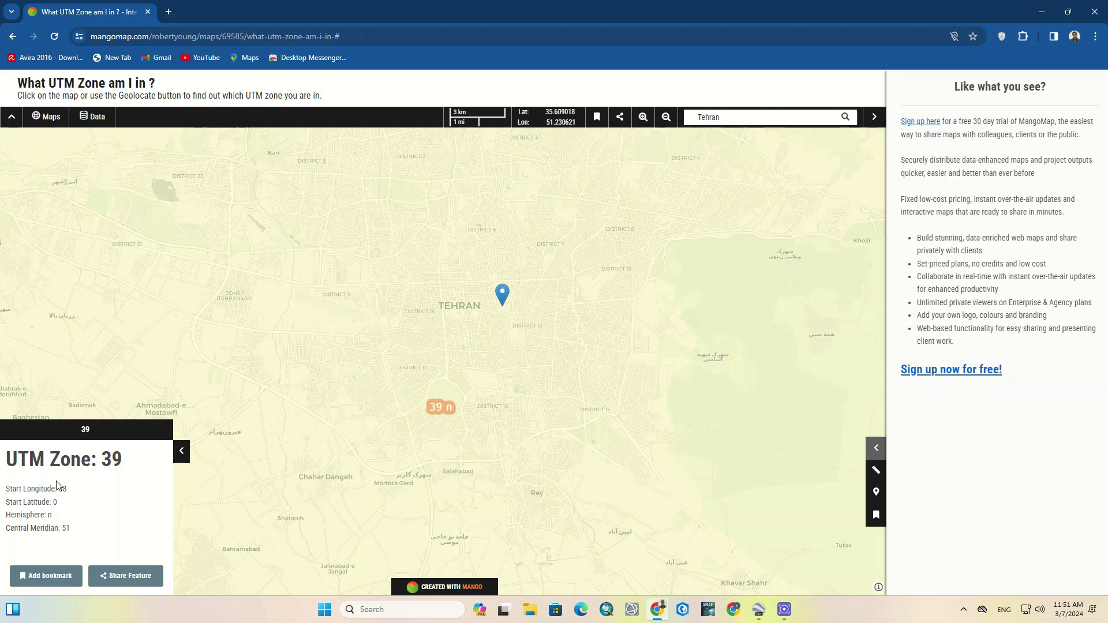
scroll(469, 376, "down", 1)
scroll(469, 377, "down", 3)
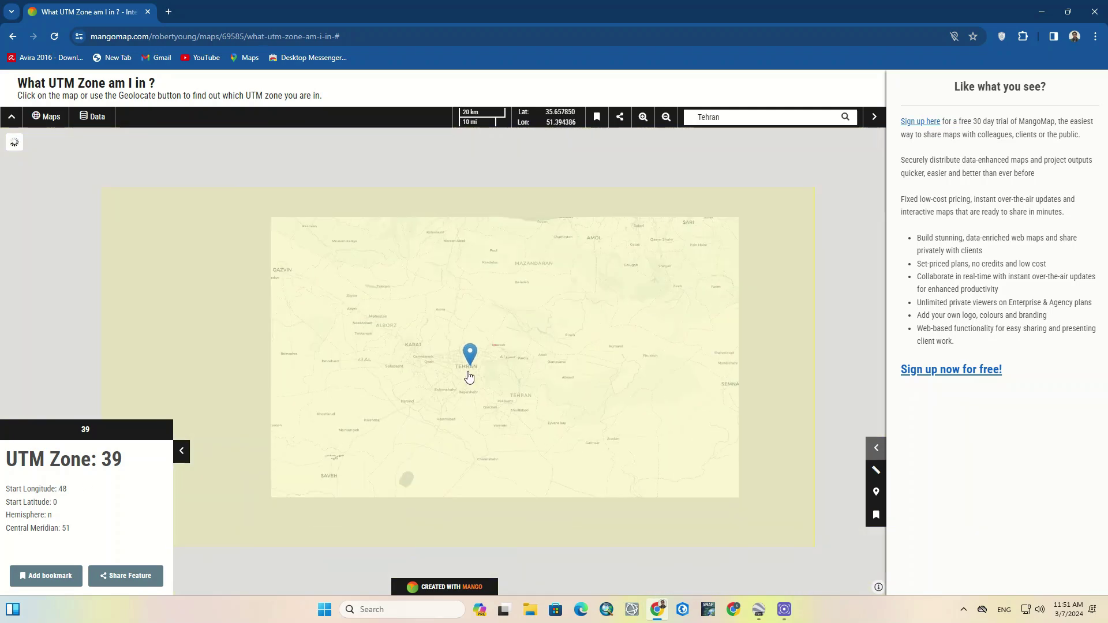
scroll(566, 293, "down", 1)
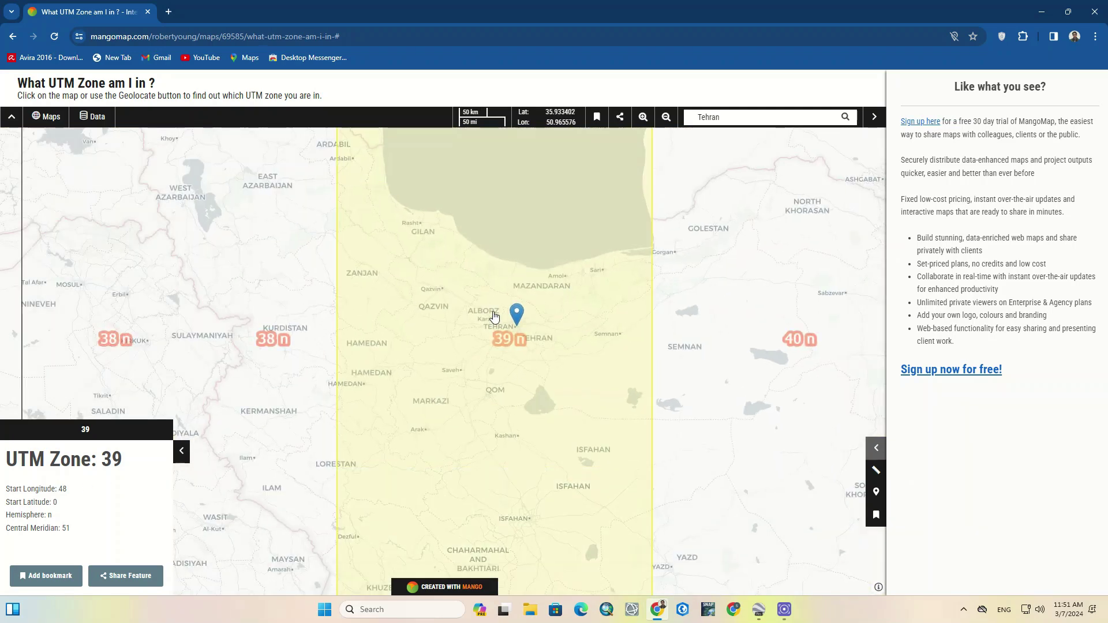
scroll(494, 314, "down", 2)
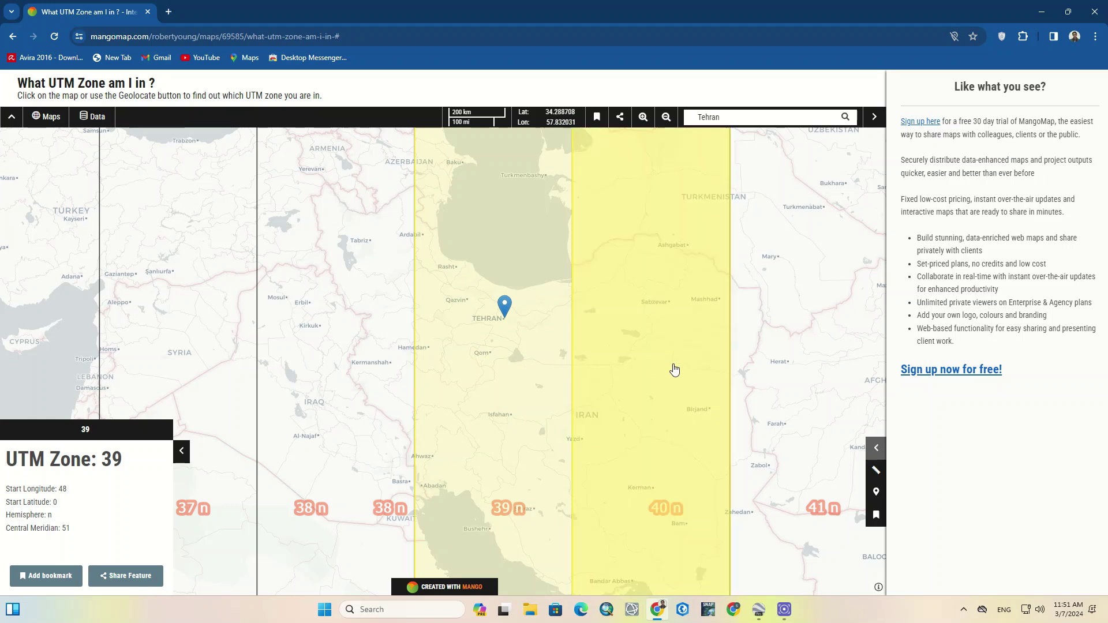
scroll(563, 329, "down", 1)
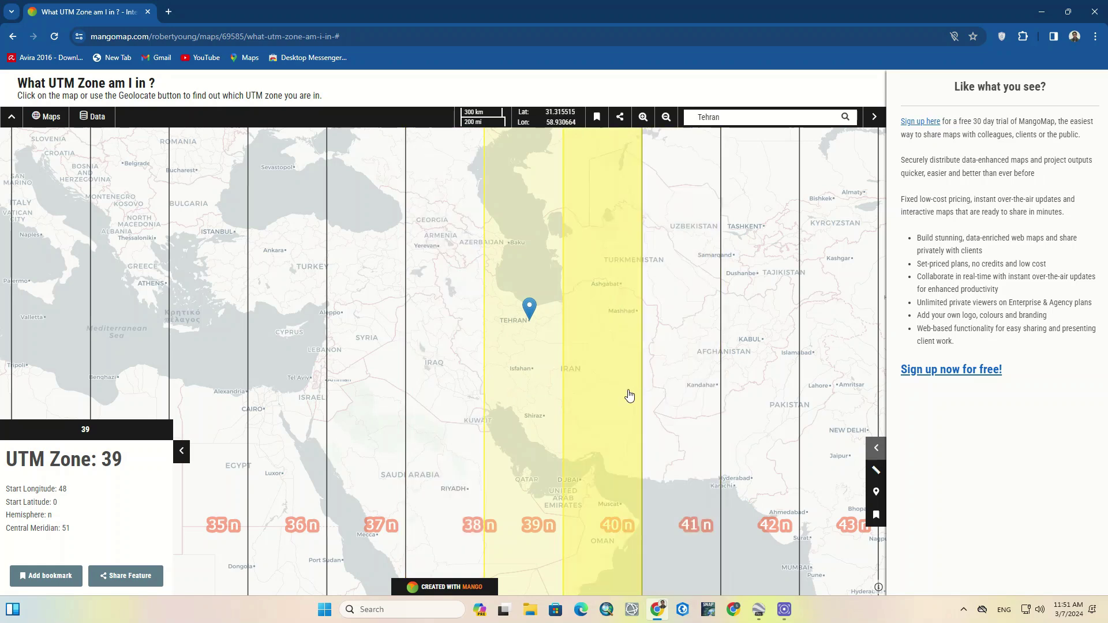
double_click(732, 117)
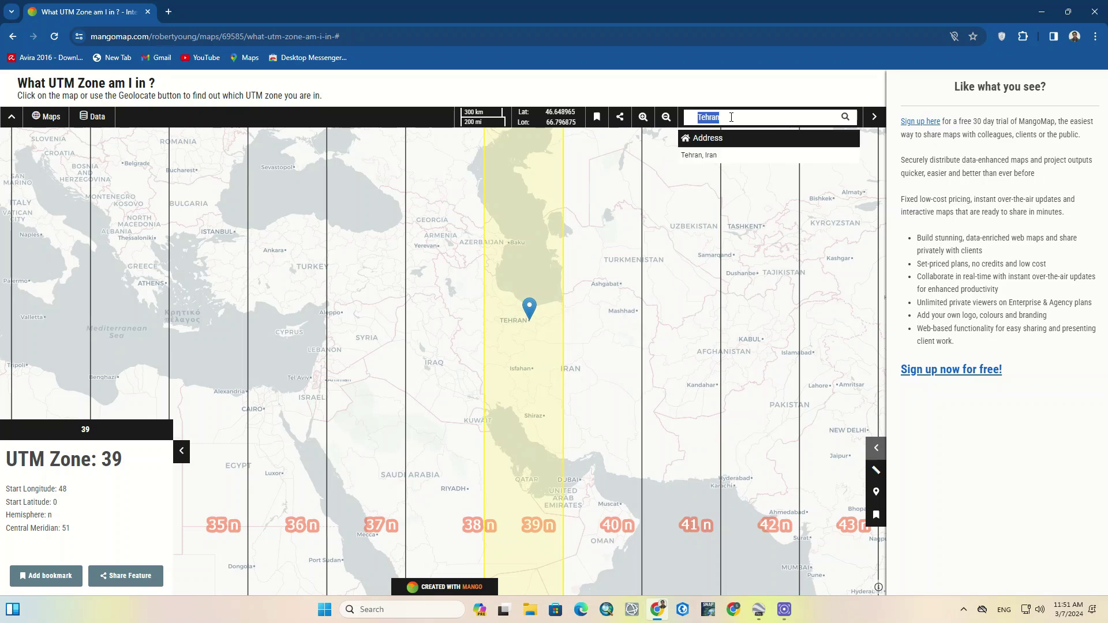
Step: Search 'Toky', go to the 東京都 (Tokyo) result, and zoom out to show Japan
type("Tokyo")
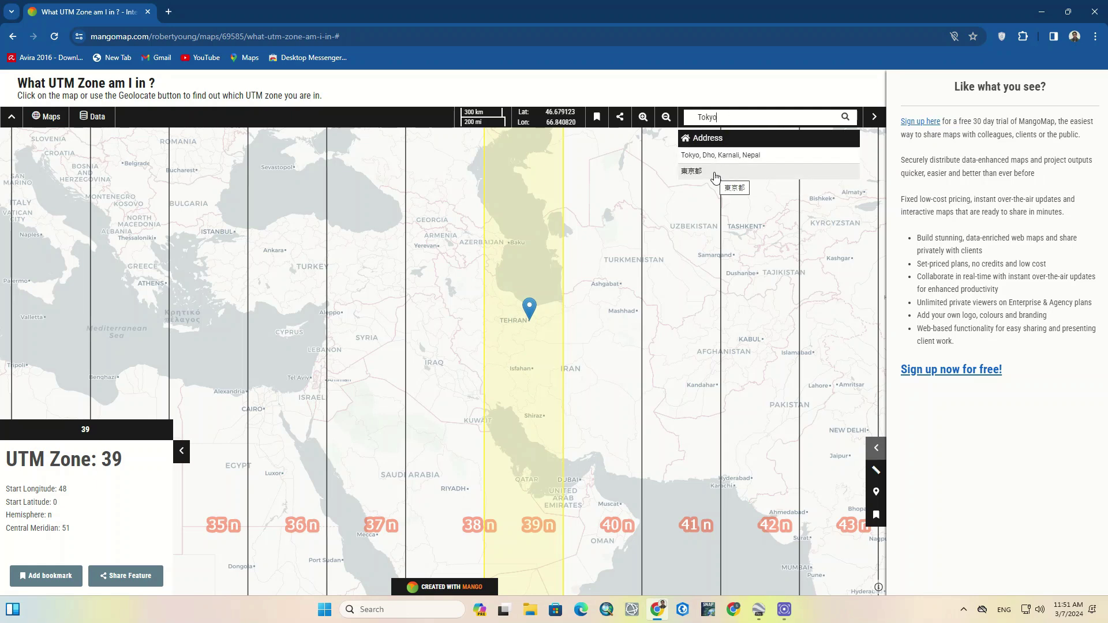
left_click(716, 173)
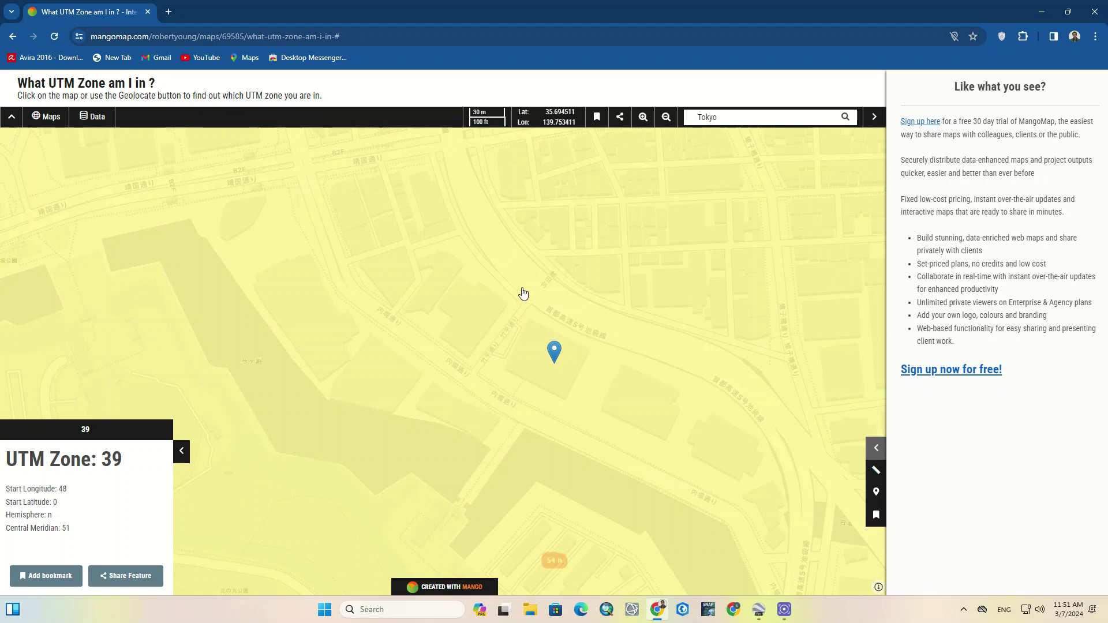
scroll(522, 295, "down", 1)
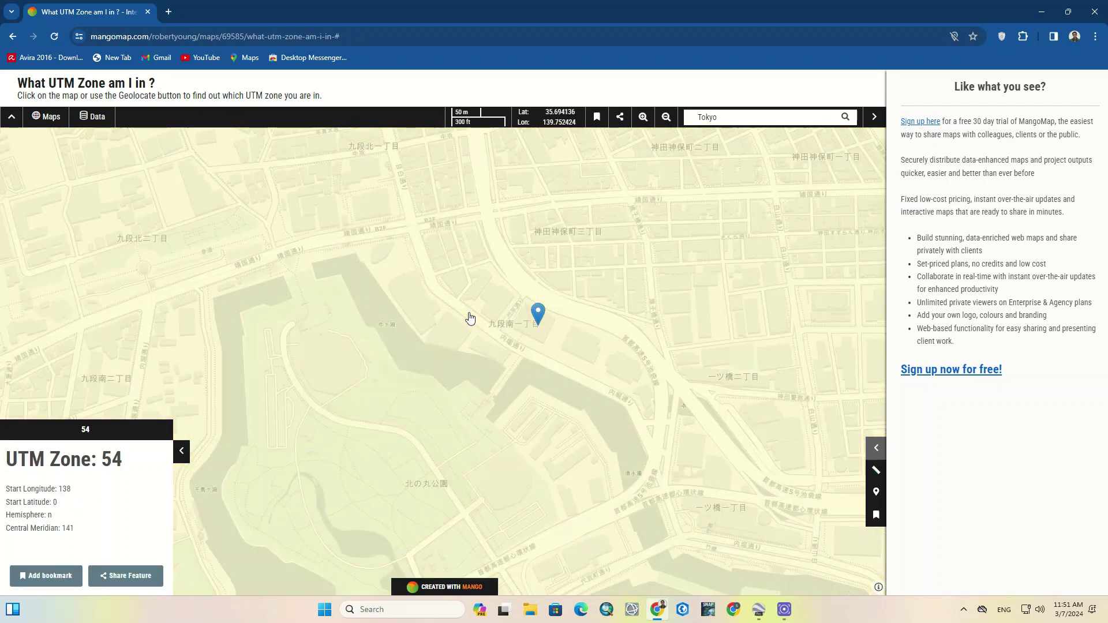
scroll(514, 301, "down", 1)
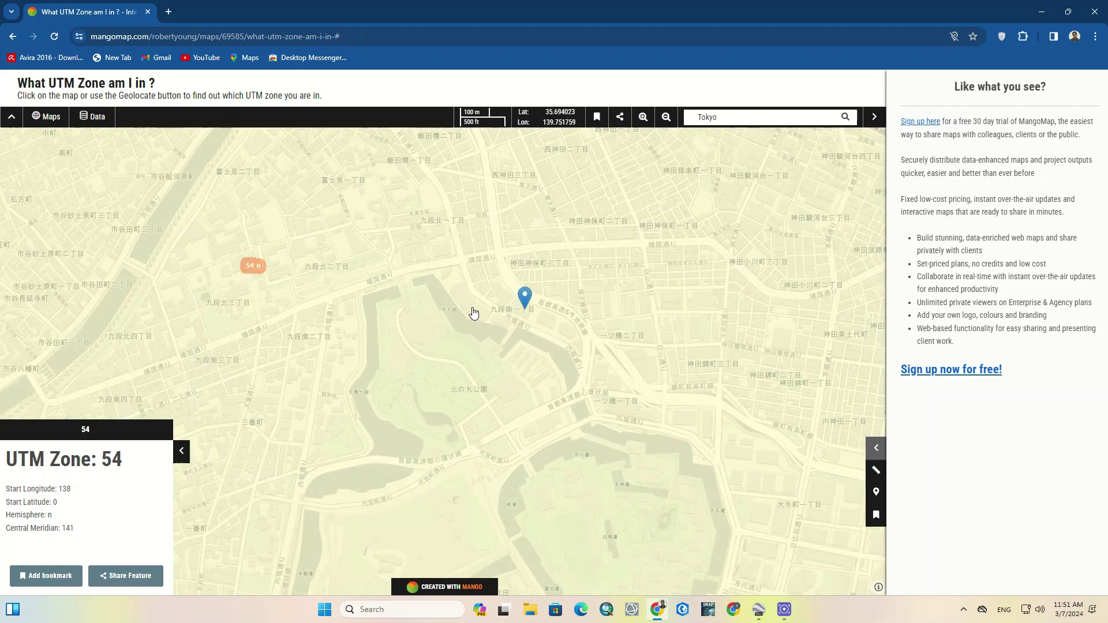
scroll(473, 312, "down", 1)
scroll(473, 312, "down", 1)
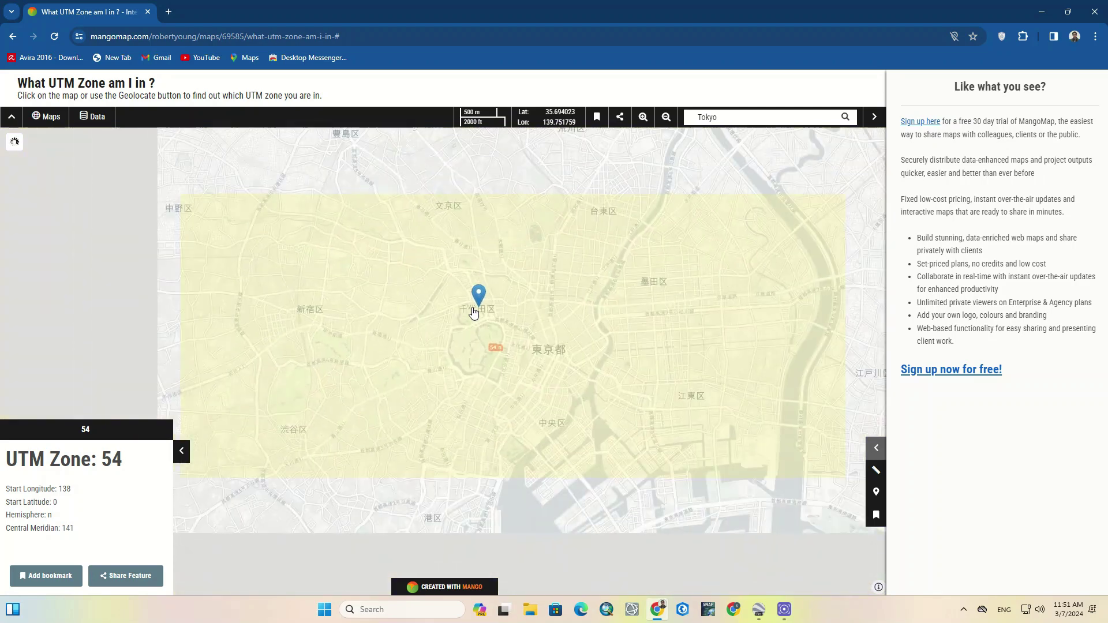
scroll(474, 312, "down", 2)
scroll(473, 312, "down", 2)
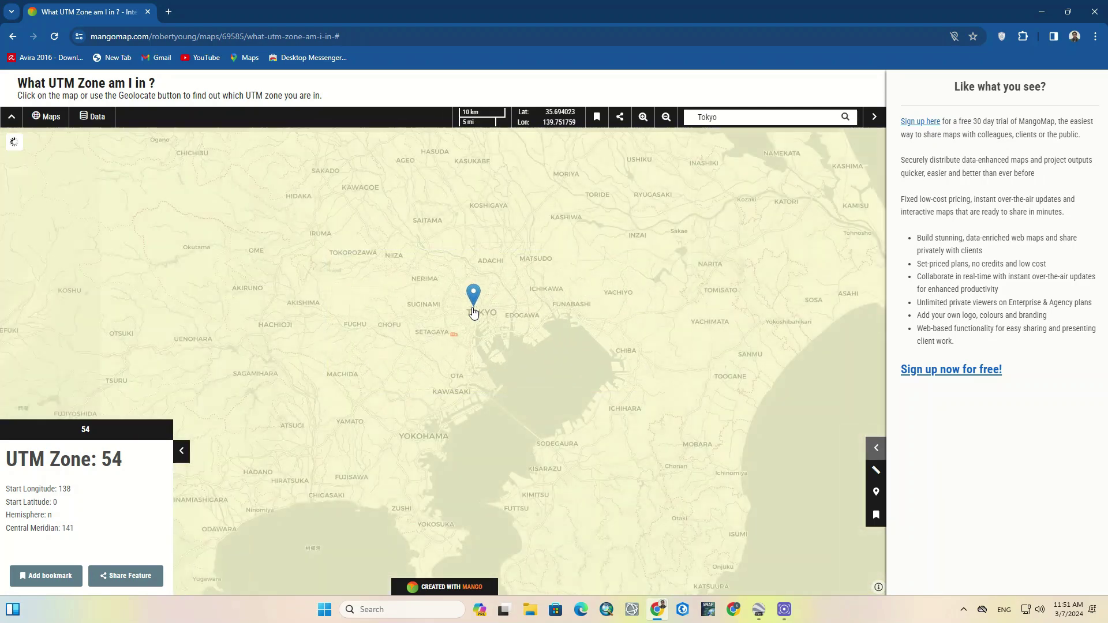
scroll(473, 312, "down", 2)
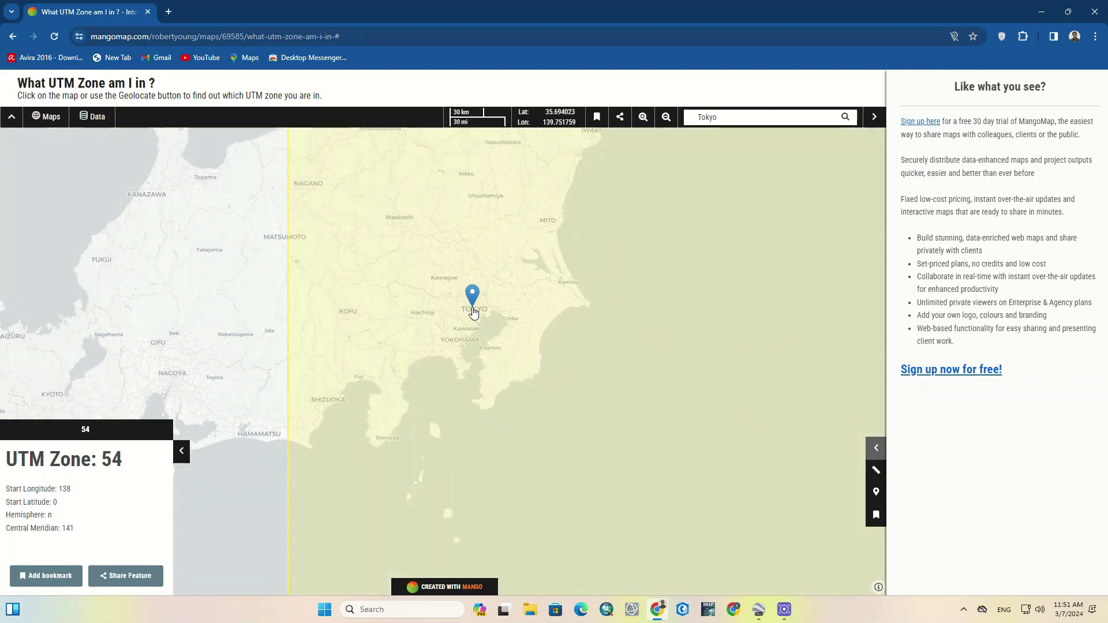
scroll(473, 312, "down", 3)
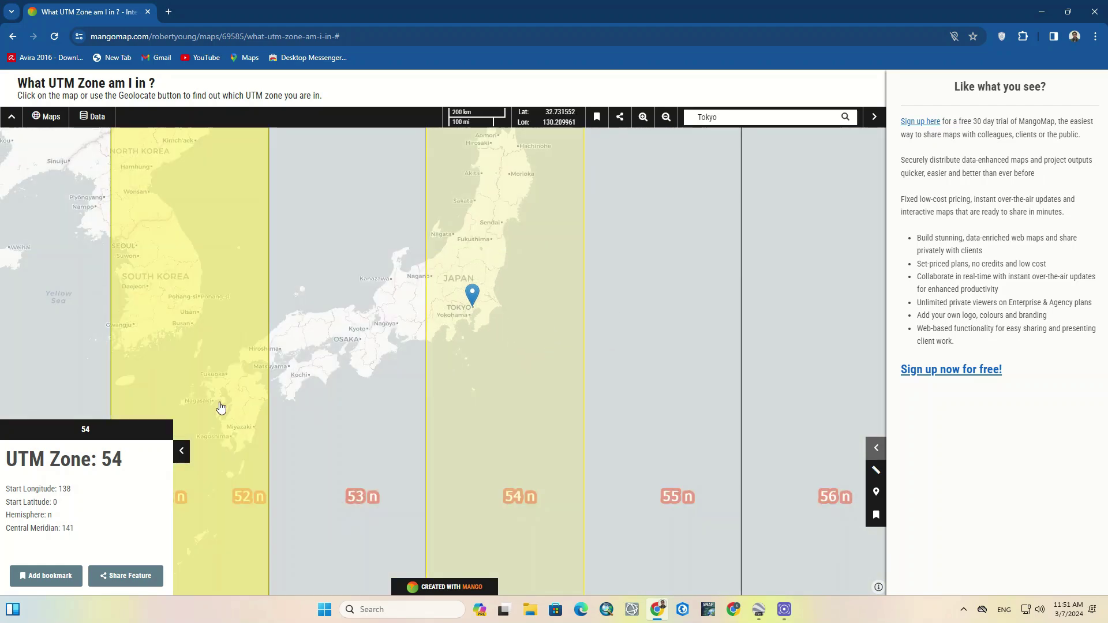
scroll(577, 359, "down", 1)
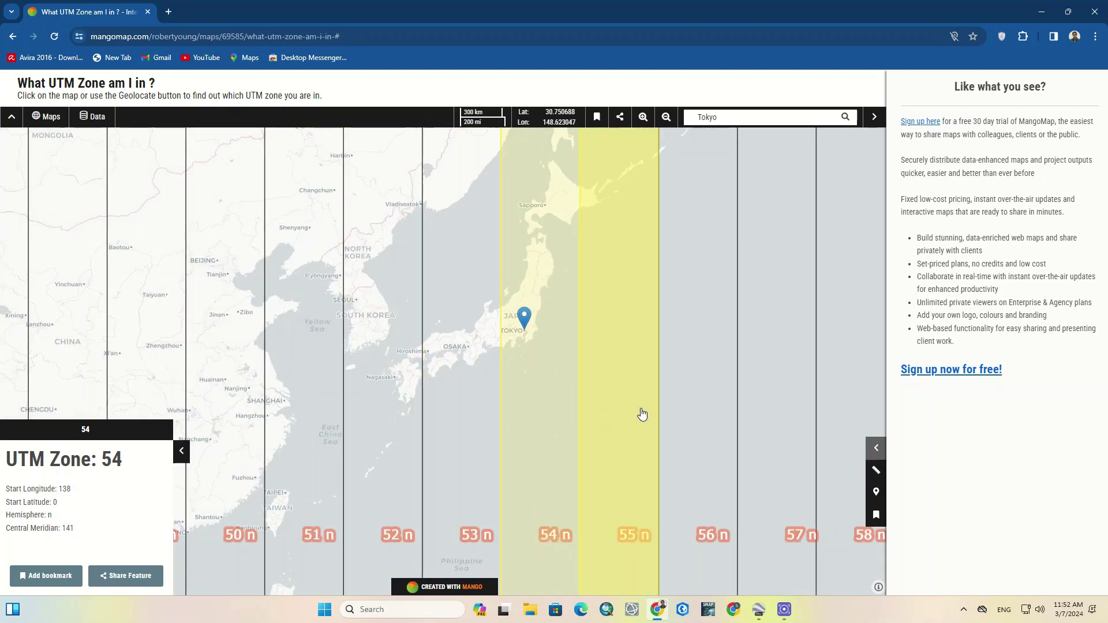
scroll(642, 414, "down", 1)
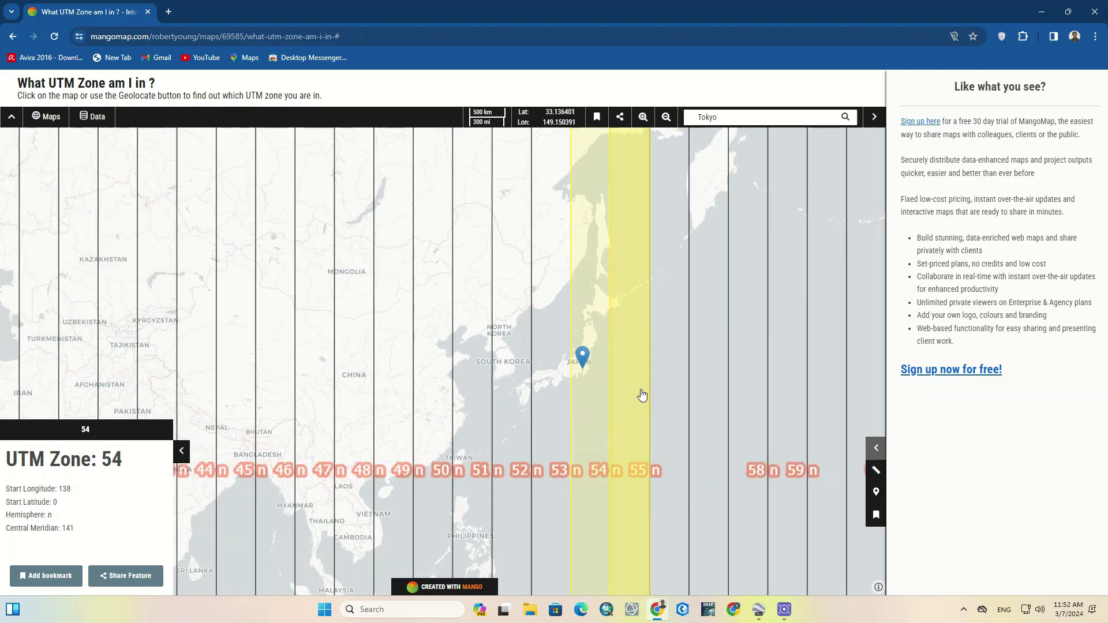
scroll(593, 390, "up", 1)
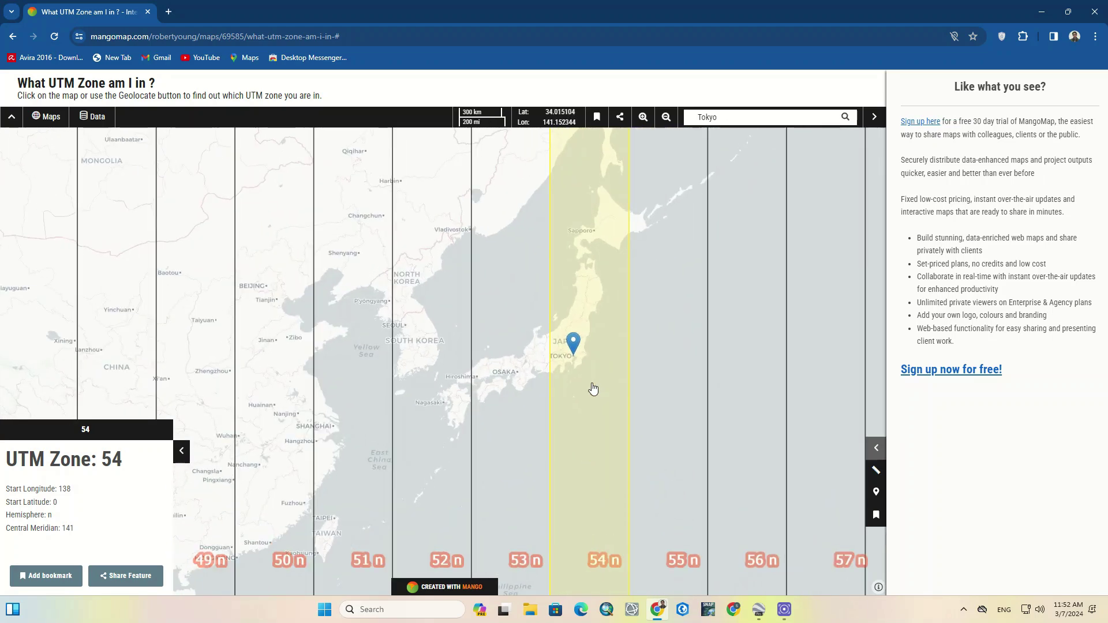
Step: Centre Japan inside its UTM Zone 54 band (central meridian 141) and select the Tokyo search text
left_click_drag(601, 321, 551, 433)
scroll(552, 433, "up", 1)
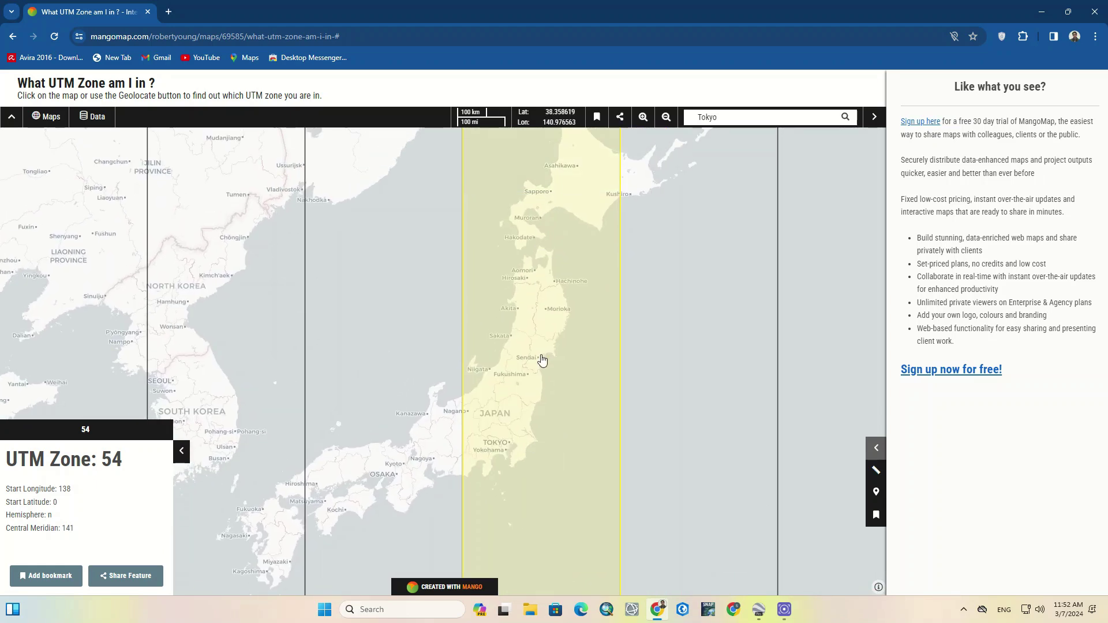
left_click(728, 116)
double_click(728, 116)
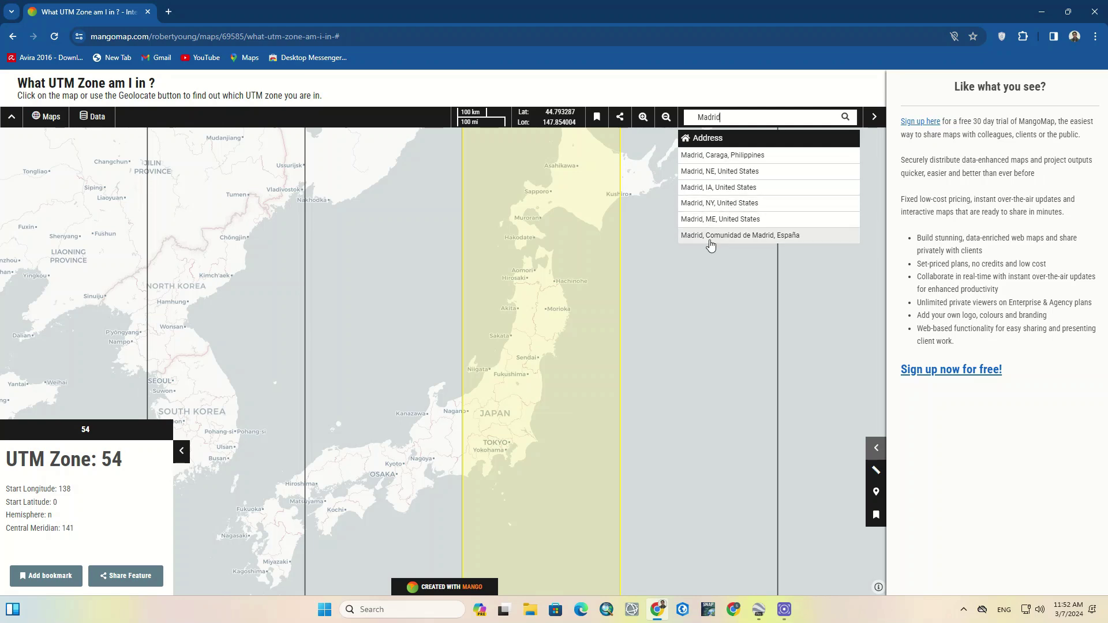
Step: Go to Madrid, Comunidad de Madrid, España and confirm UTM Zone 30 (central meridian -3)
left_click(780, 241)
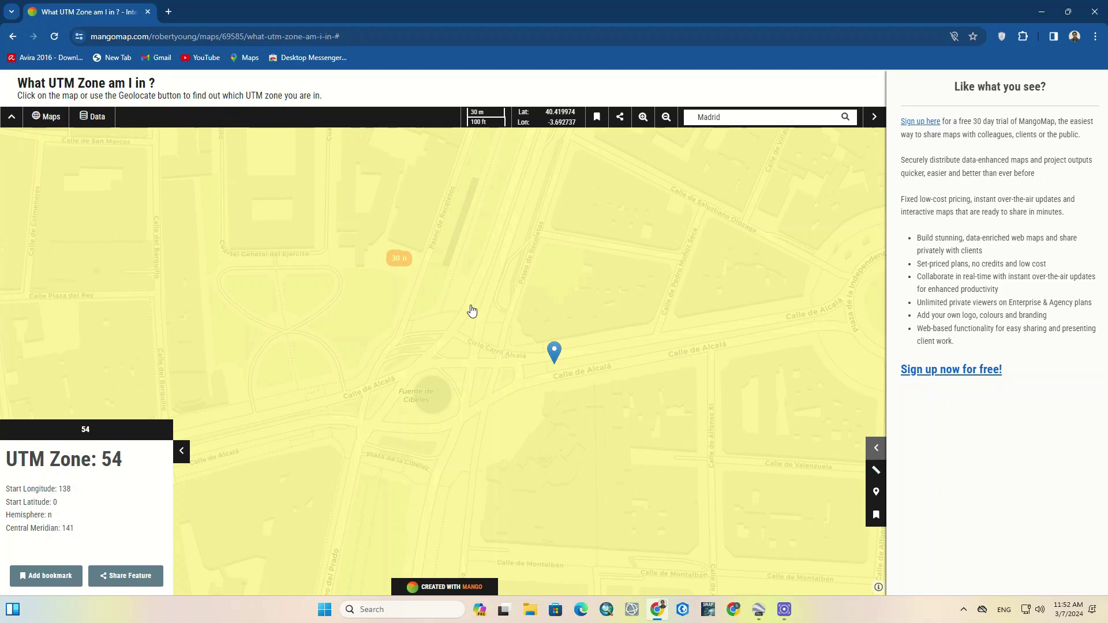
left_click(488, 324)
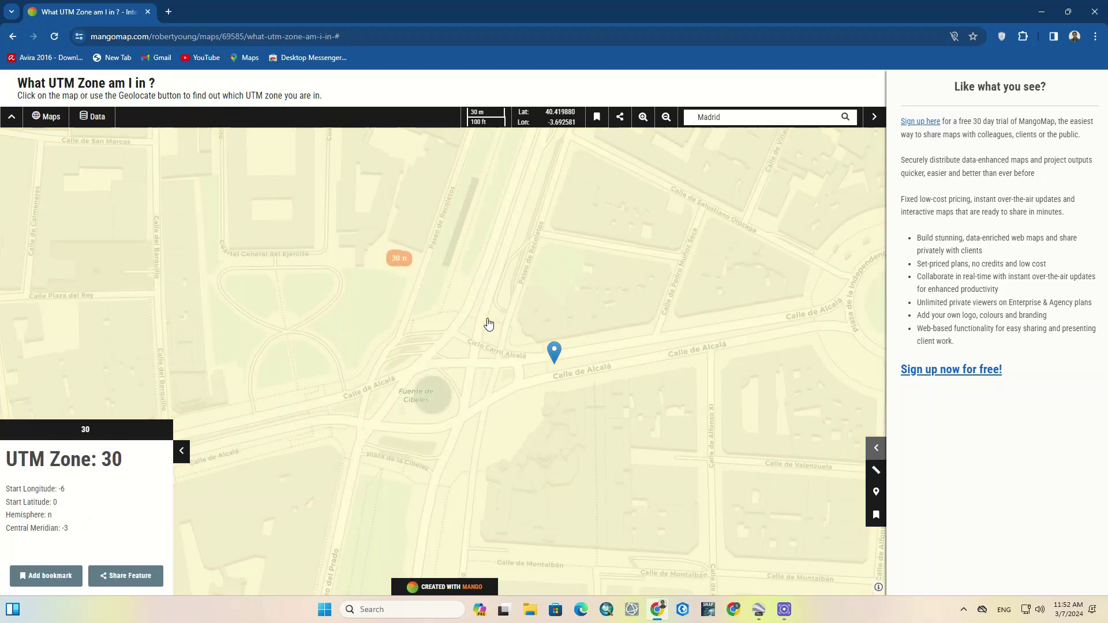
scroll(509, 316, "down", 3)
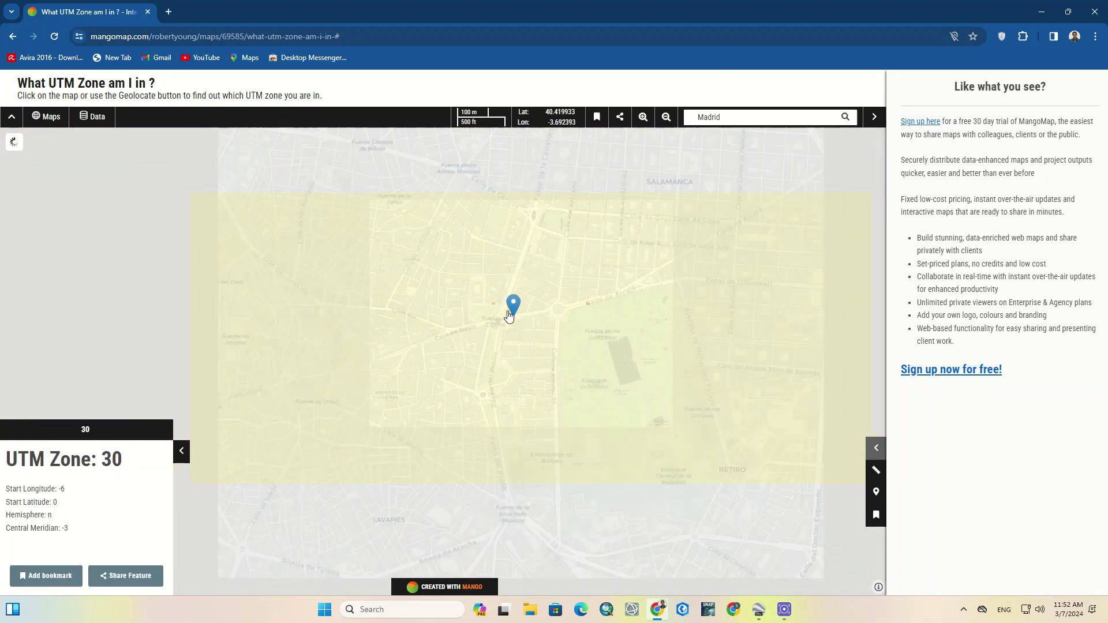
scroll(494, 353, "down", 2)
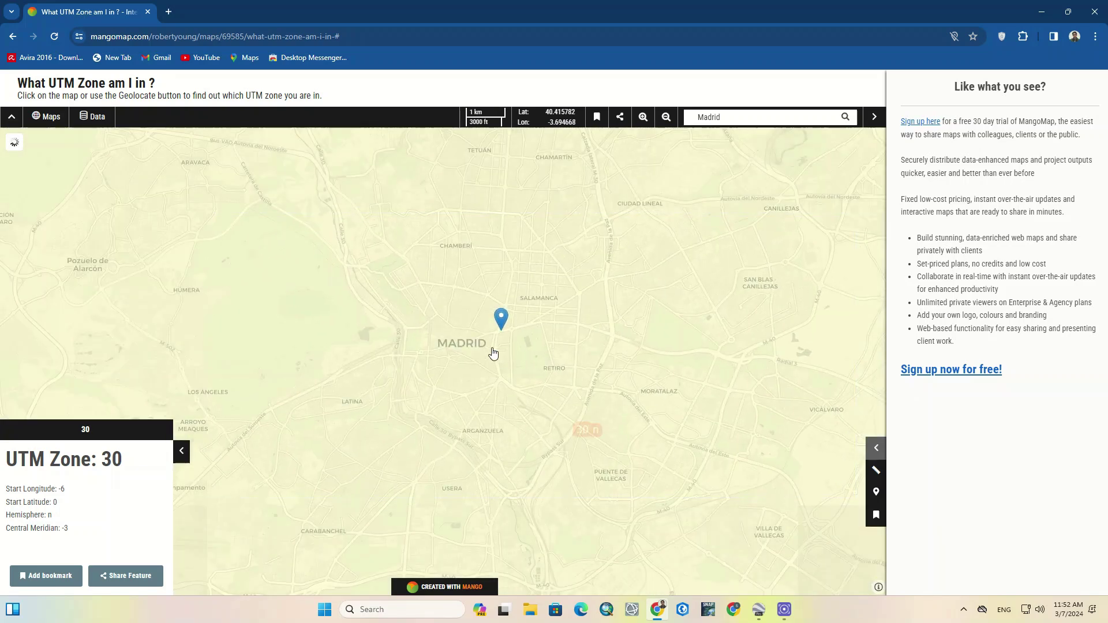
Step: Zoom out and shift the view south to Africa's southern-hemisphere zones
scroll(487, 366, "down", 3)
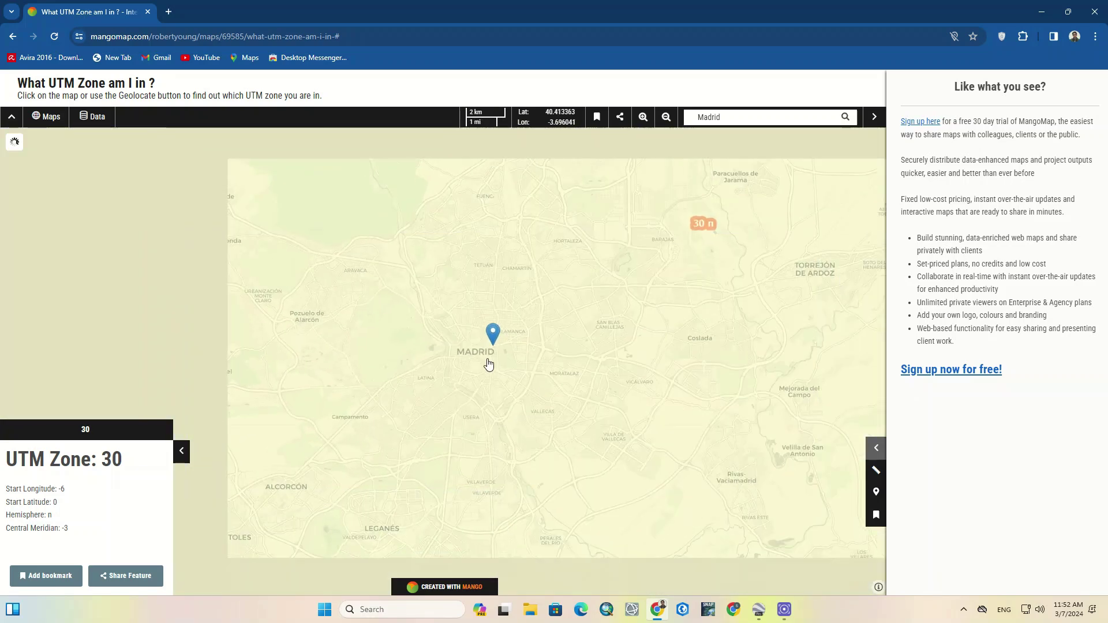
scroll(465, 330, "down", 3)
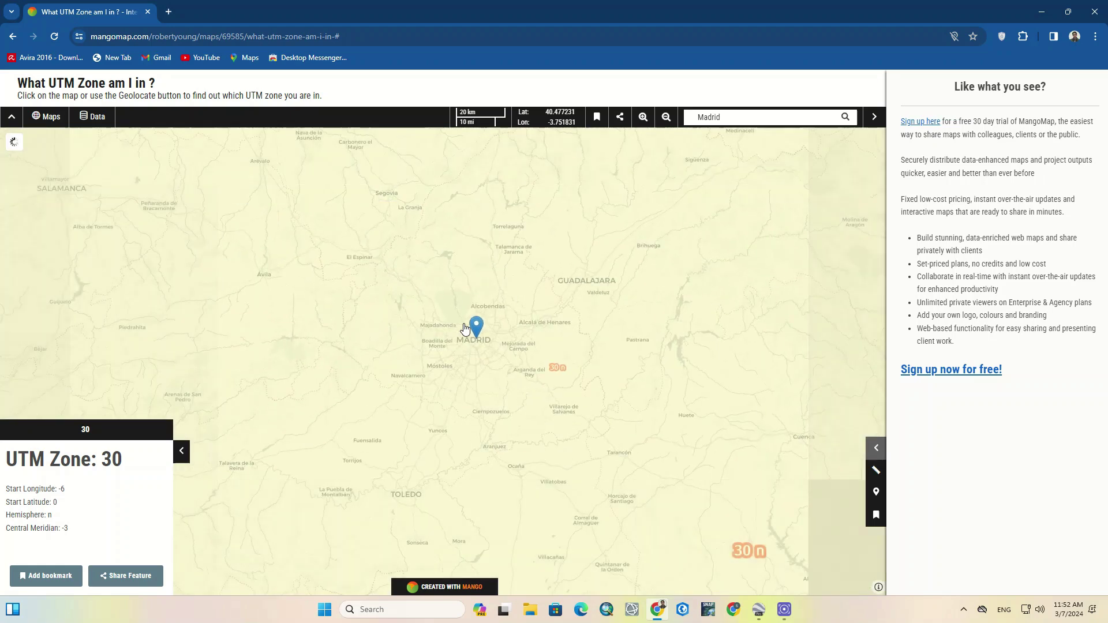
scroll(465, 330, "down", 3)
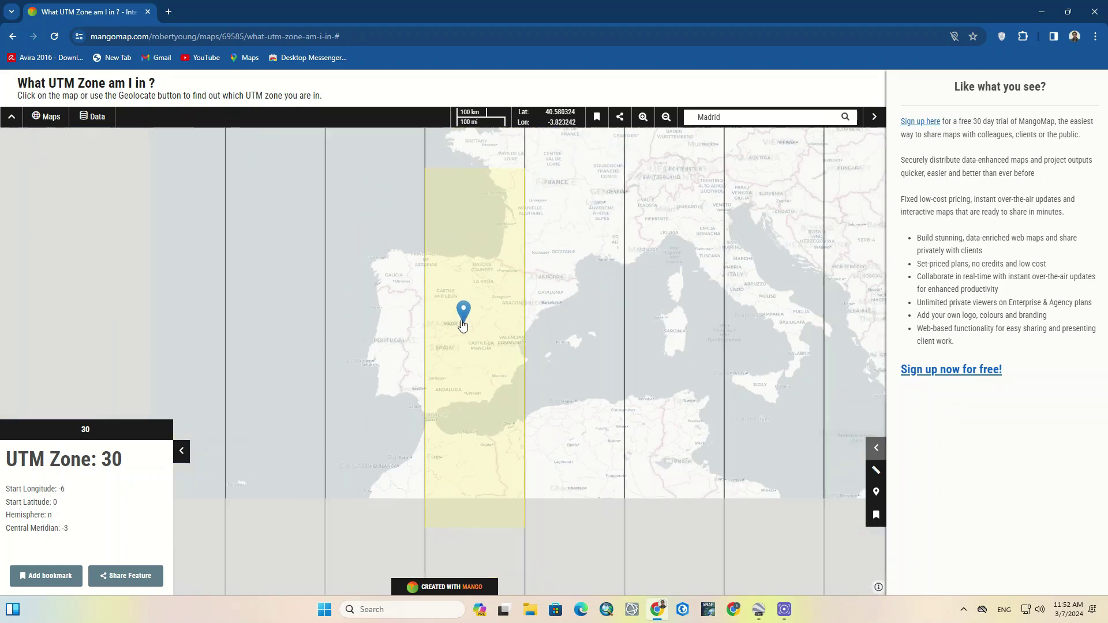
scroll(462, 328, "down", 2)
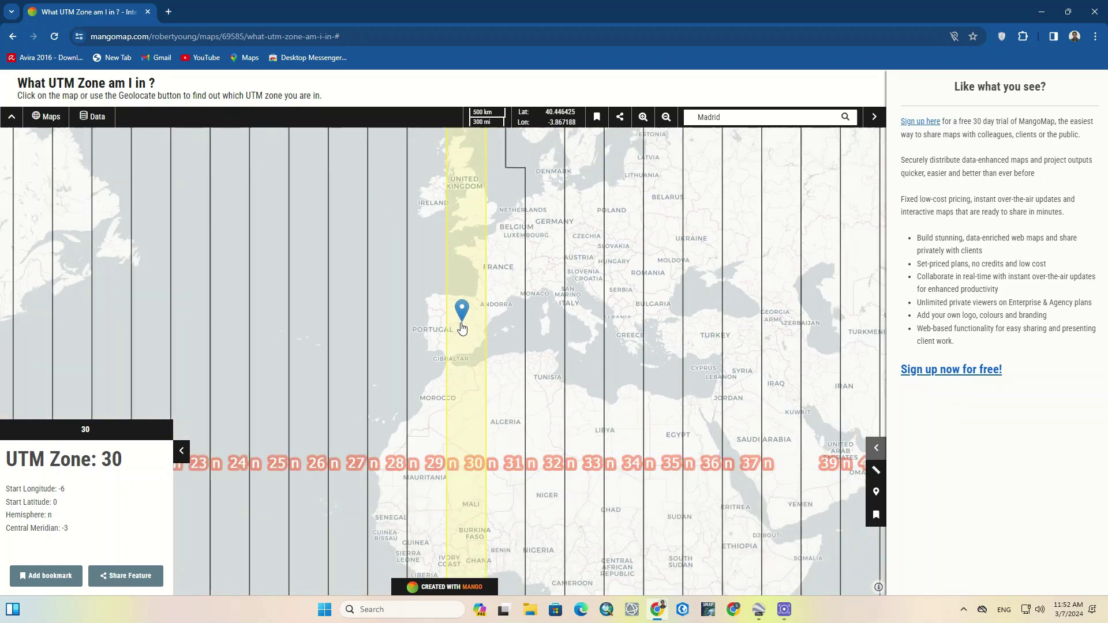
left_click_drag(524, 399, 406, 331)
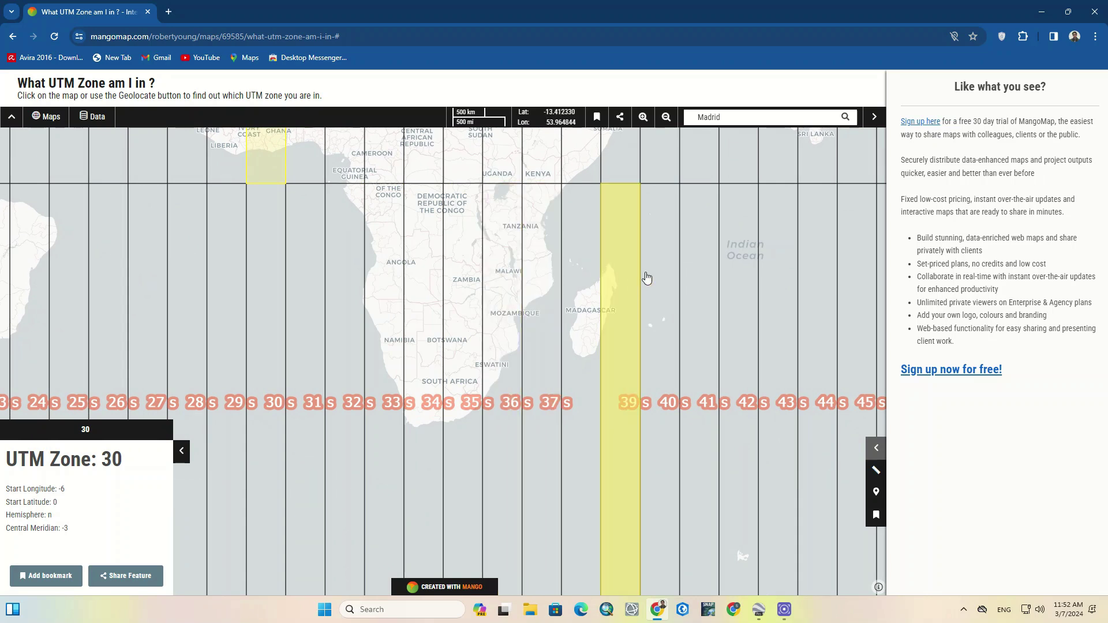
Step: Show Madagascar's UTM Zone 38 (southern hemisphere, central meridian 45), then zoom out to the whole world
scroll(594, 309, "up", 3)
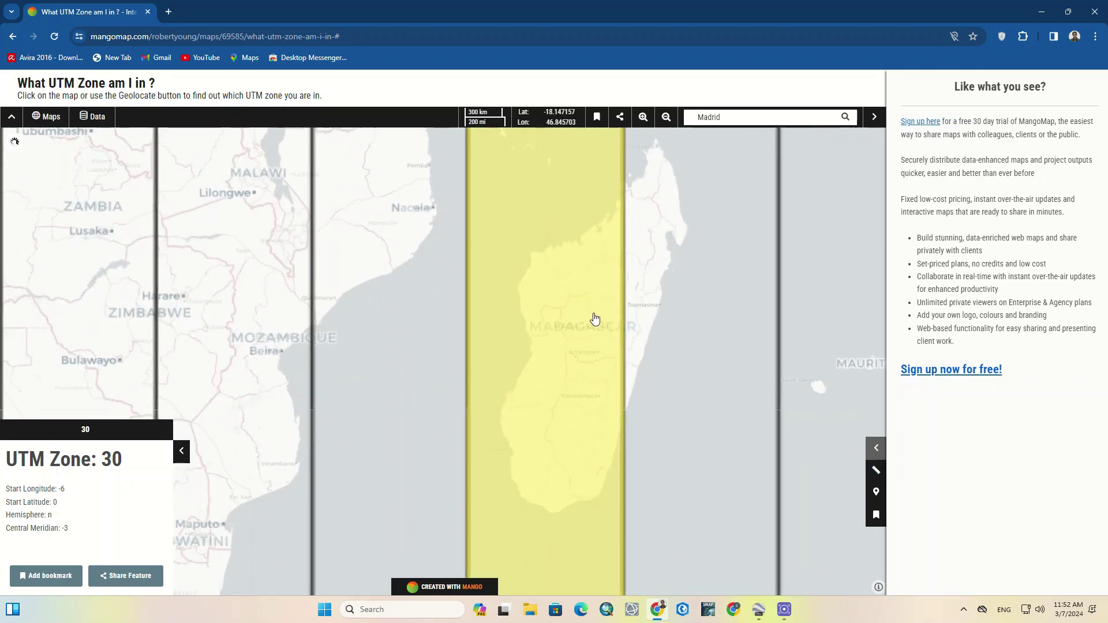
scroll(586, 398, "up", 1)
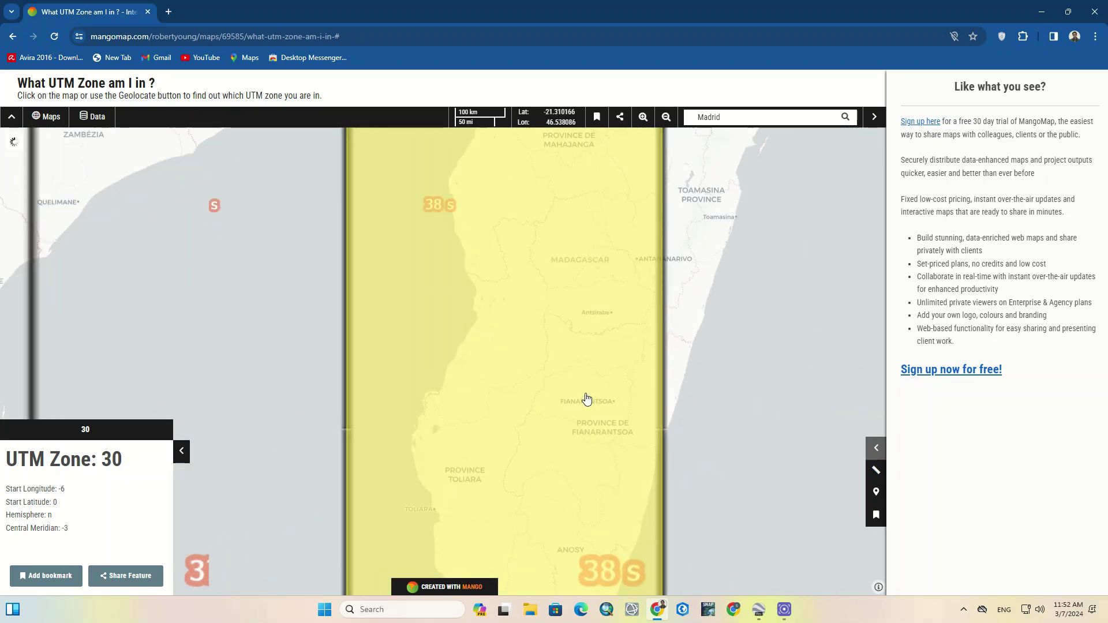
left_click(597, 278)
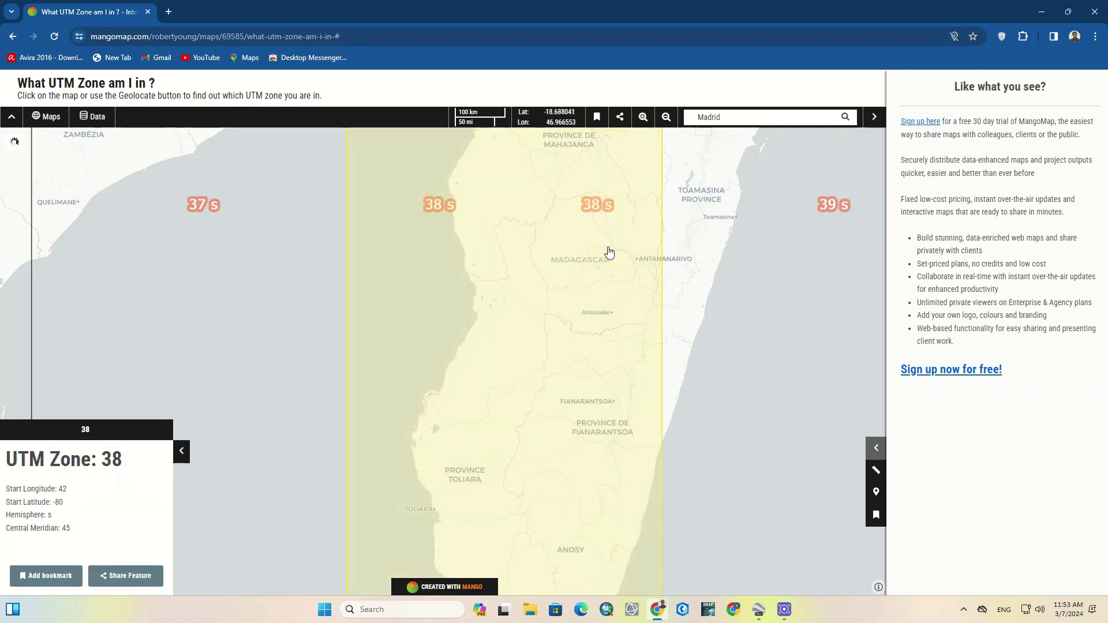
scroll(608, 251, "up", 1)
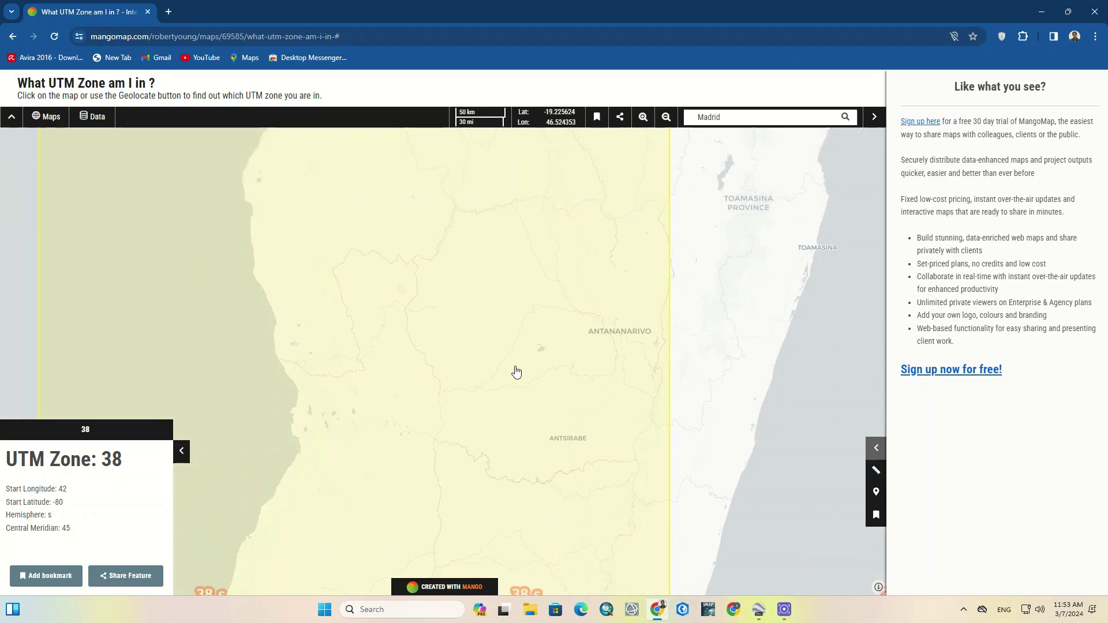
scroll(516, 371, "down", 1)
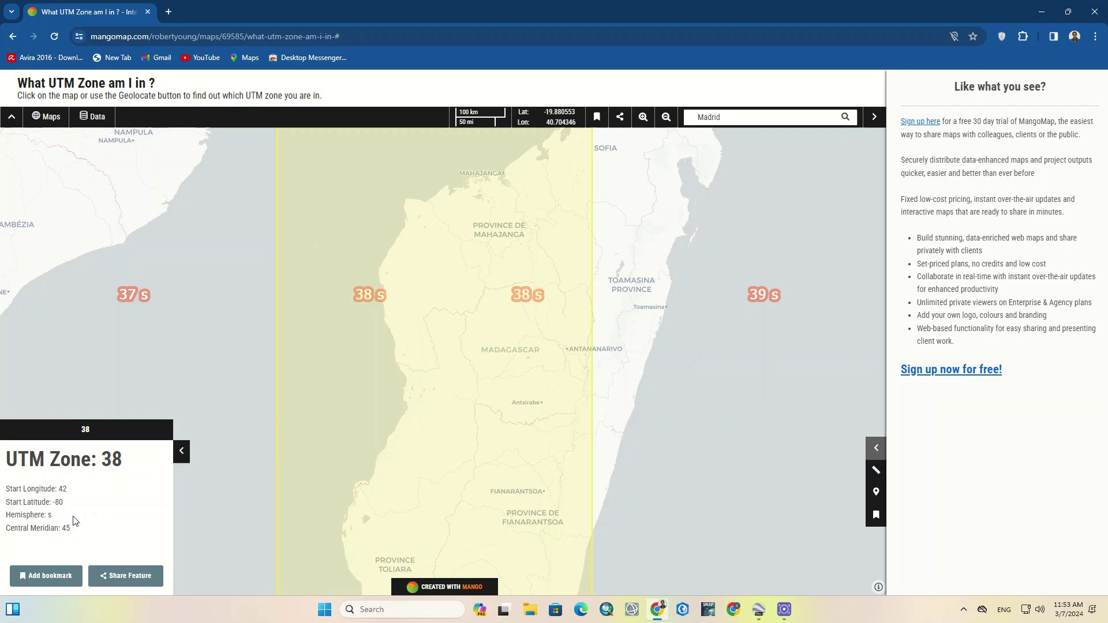
scroll(500, 390, "down", 3)
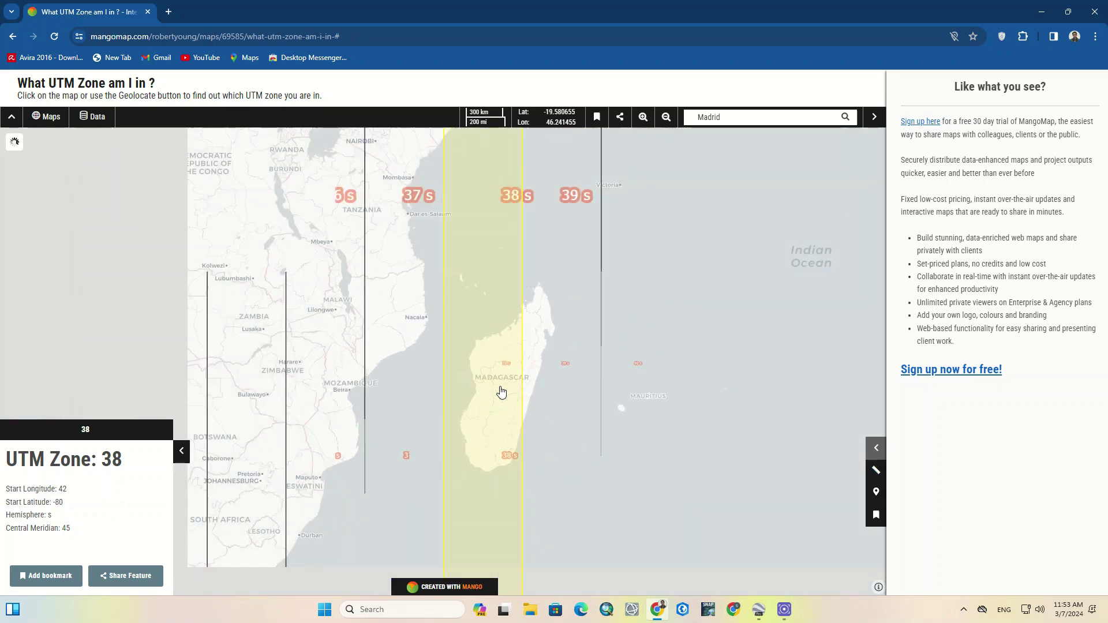
scroll(501, 392, "down", 3)
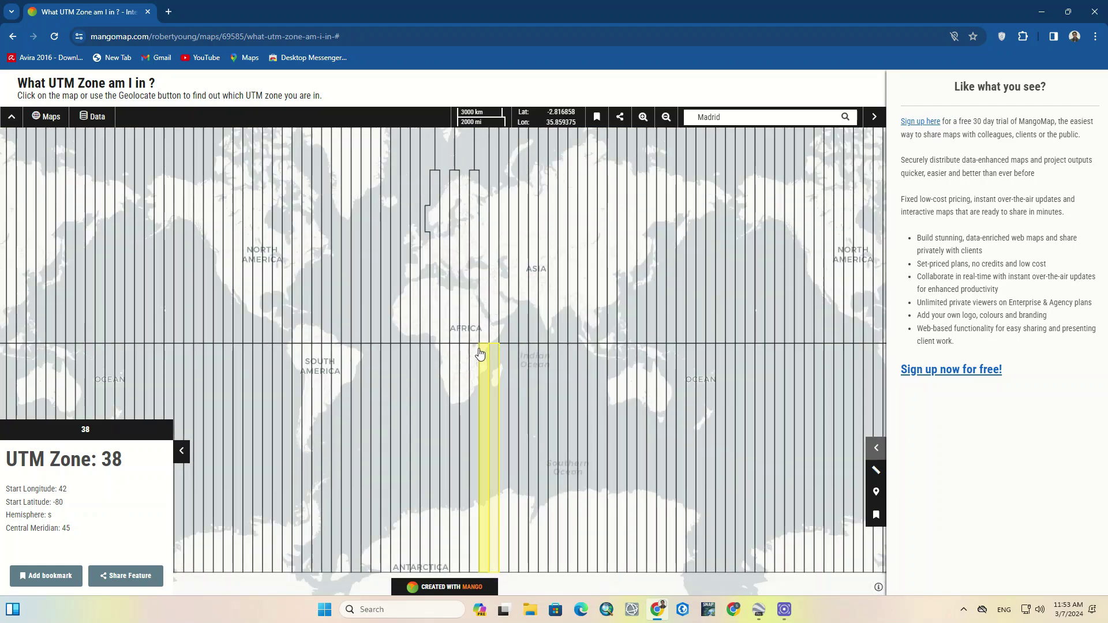
Step: Search 'washington' and go to WA, United States, in UTM Zone 10 (central meridian -123)
left_click(735, 117)
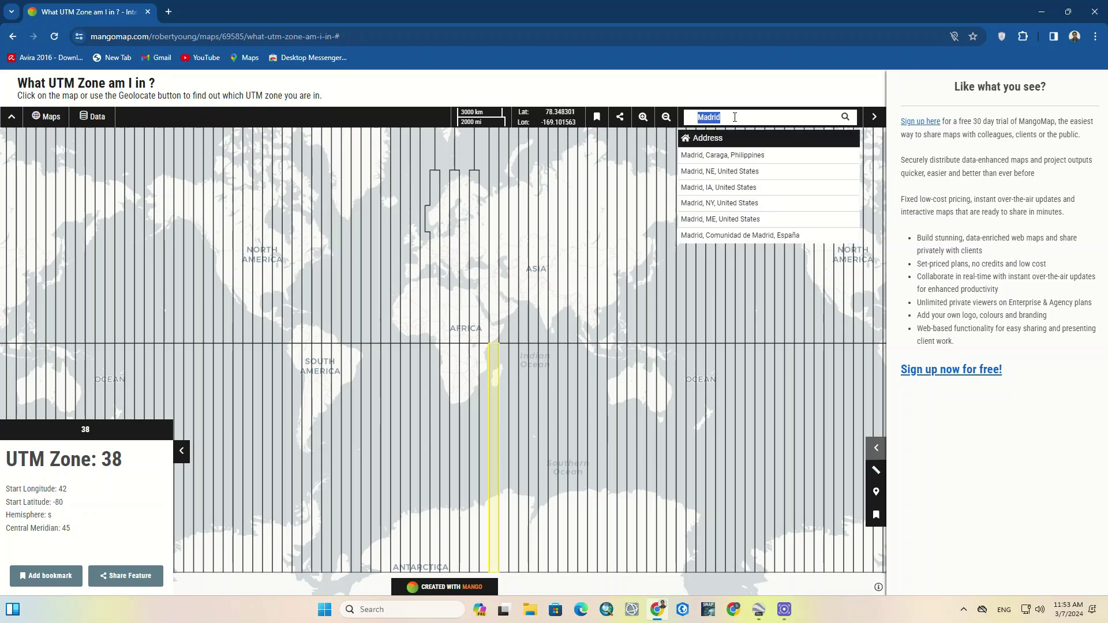
type("washin")
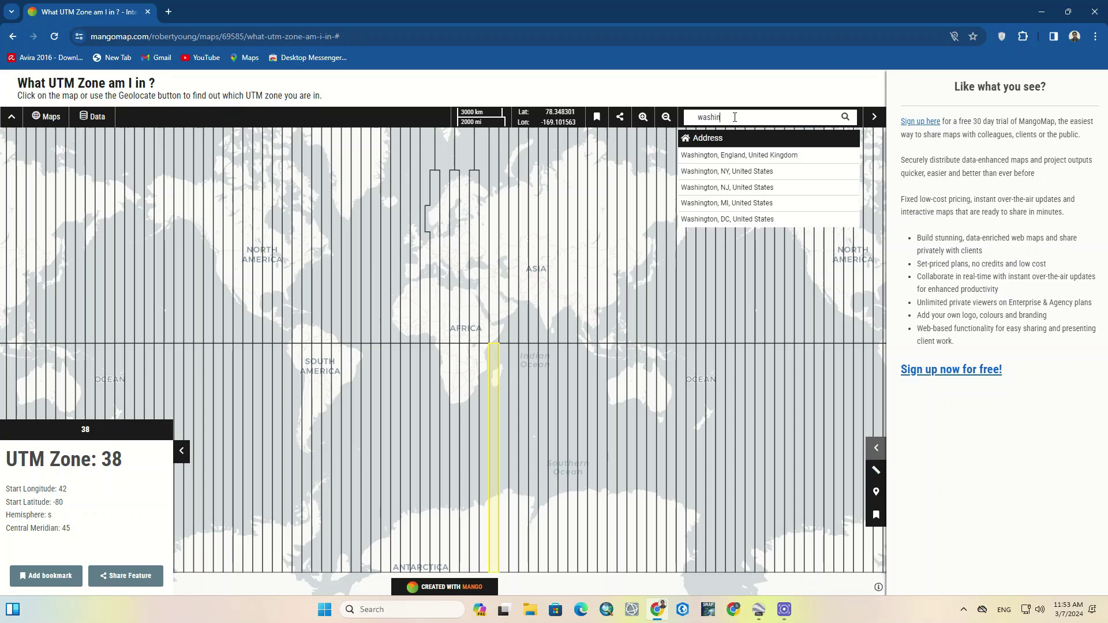
type("gton")
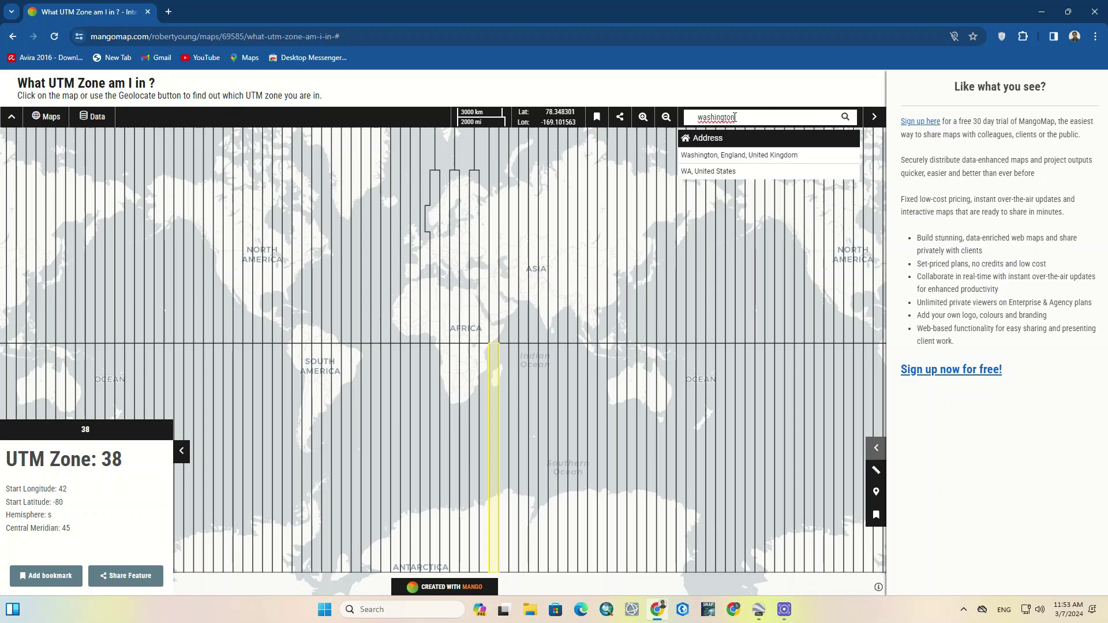
left_click(725, 172)
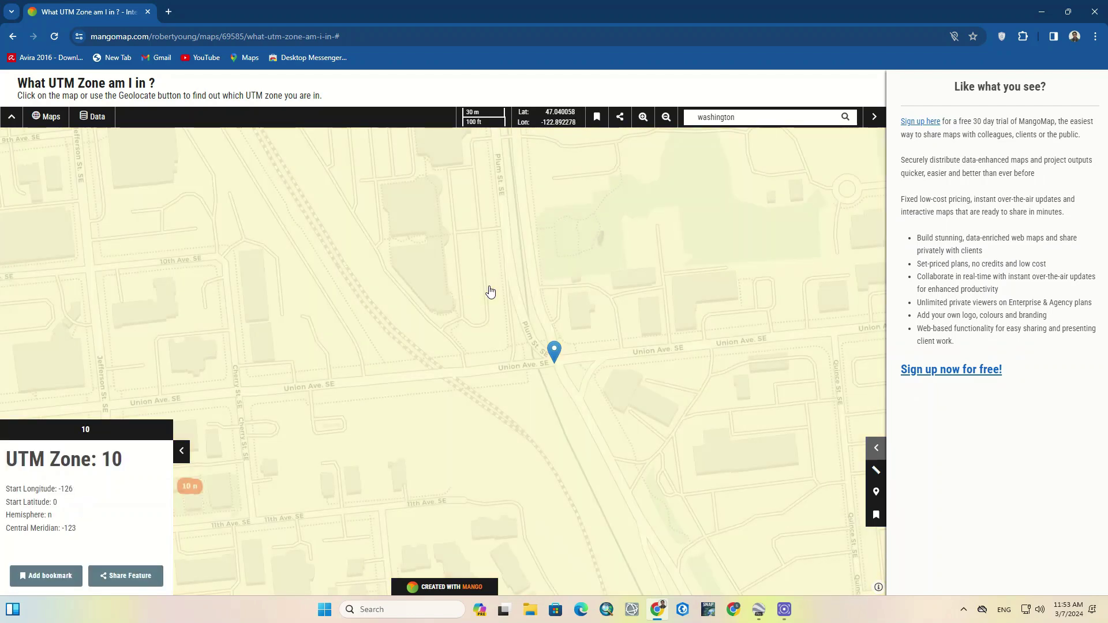
Step: Zoom out and pan to show Zone 10's band running up into Canada
scroll(489, 288, "down", 3)
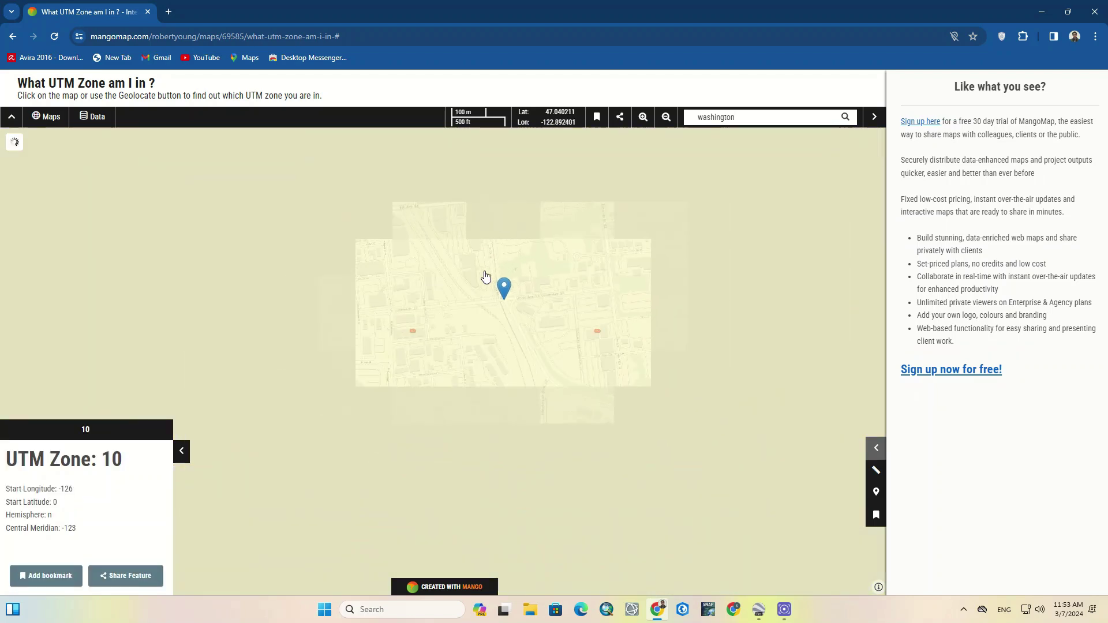
scroll(435, 258, "down", 3)
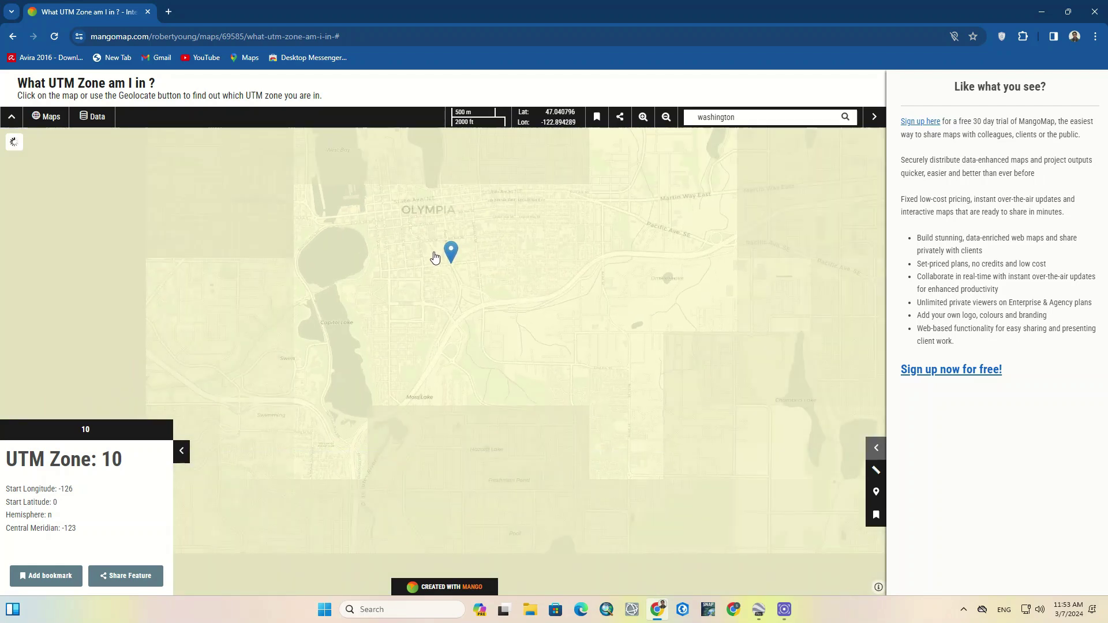
scroll(435, 258, "down", 4)
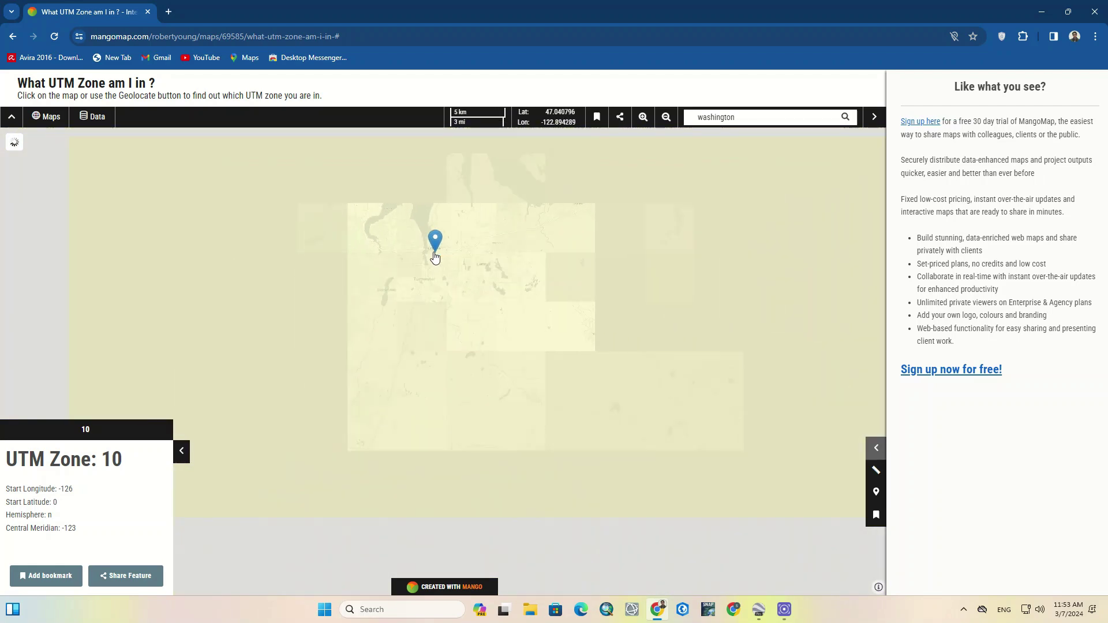
scroll(421, 277, "down", 2)
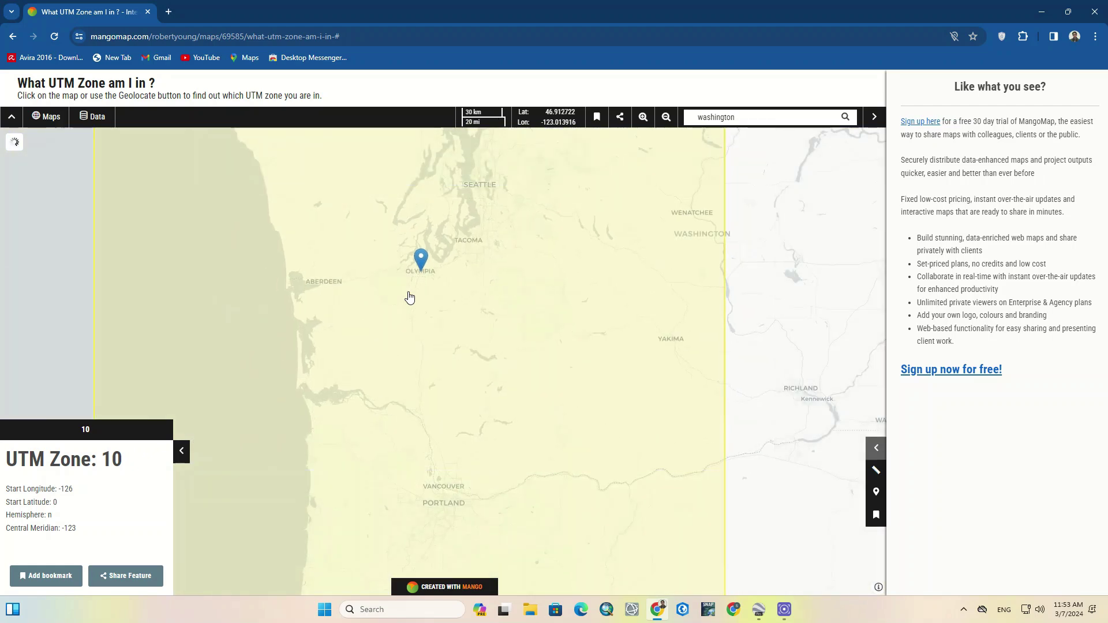
scroll(410, 293, "down", 3)
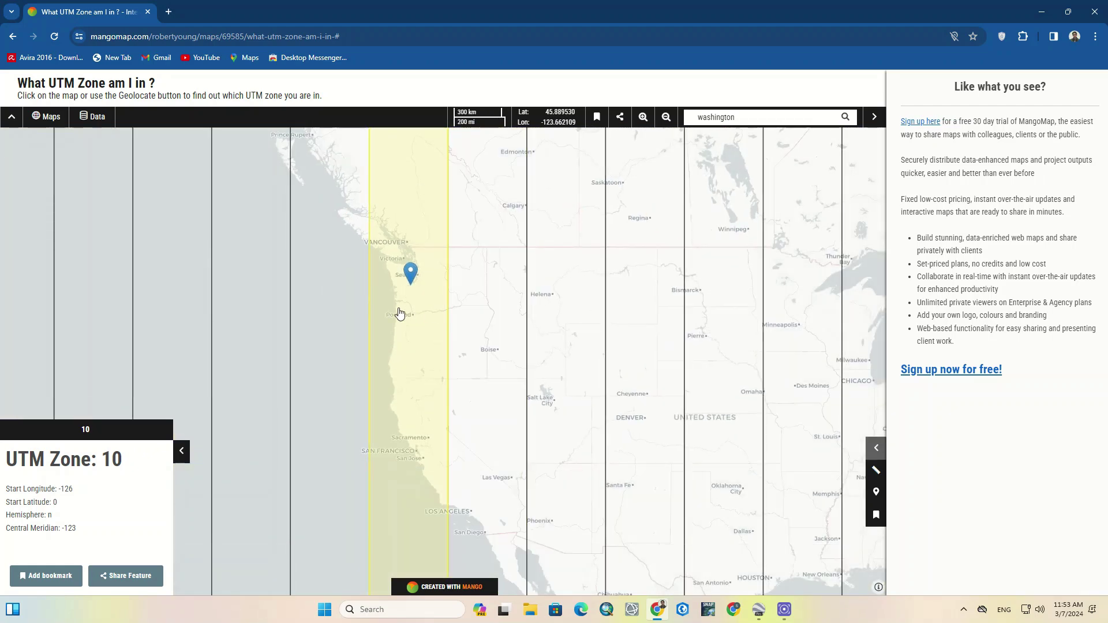
scroll(396, 314, "down", 2)
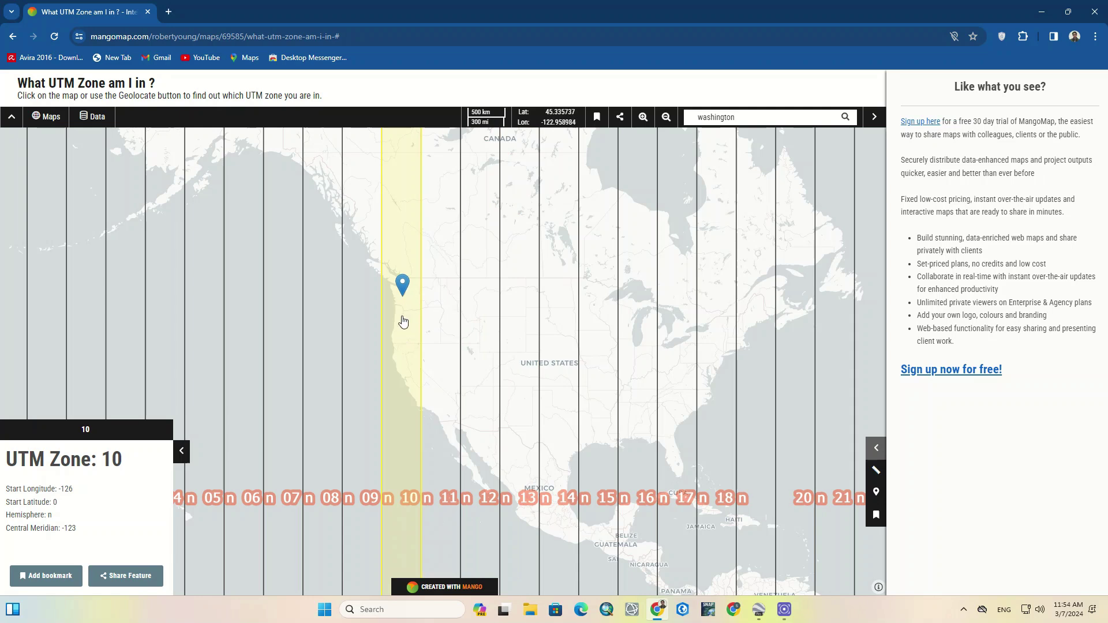
mouse_move(456, 222)
left_mouse_down()
mouse_move(400, 329)
mouse_move(376, 344)
mouse_move(344, 330)
left_mouse_up()
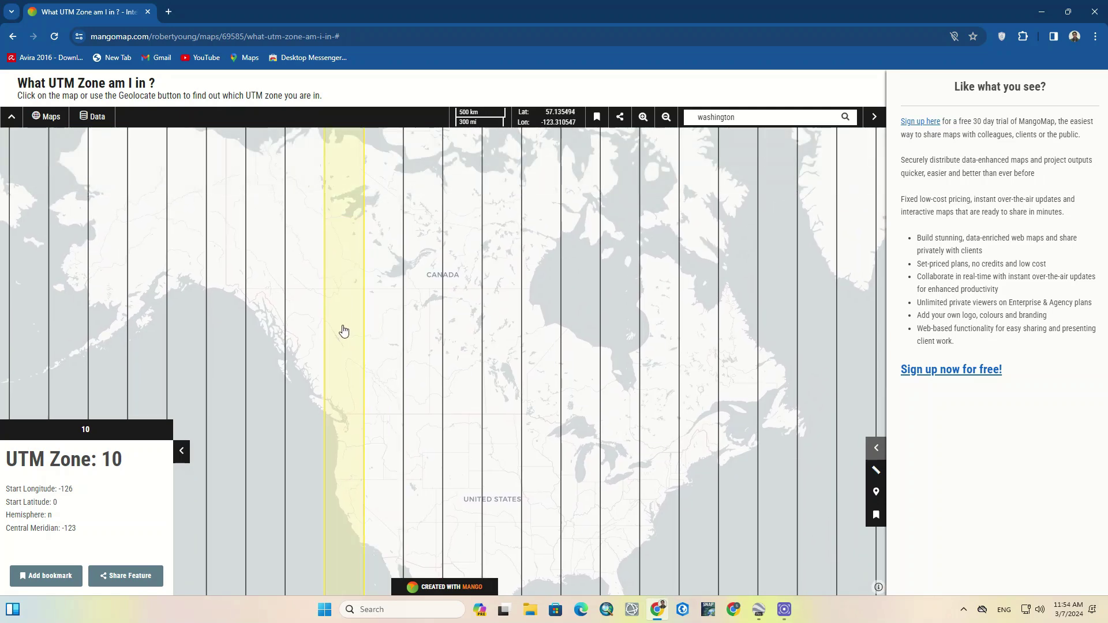
Step: Save the UTM Zone 10 feature to my bookmarks as '10'
left_click(344, 331)
left_click(50, 576)
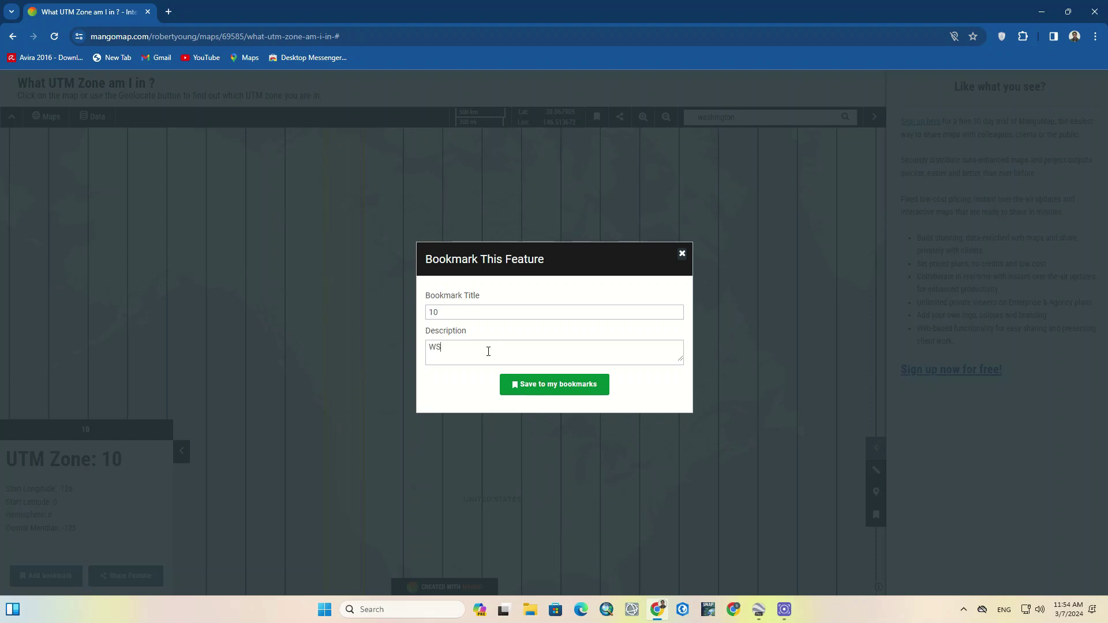
left_click(538, 388)
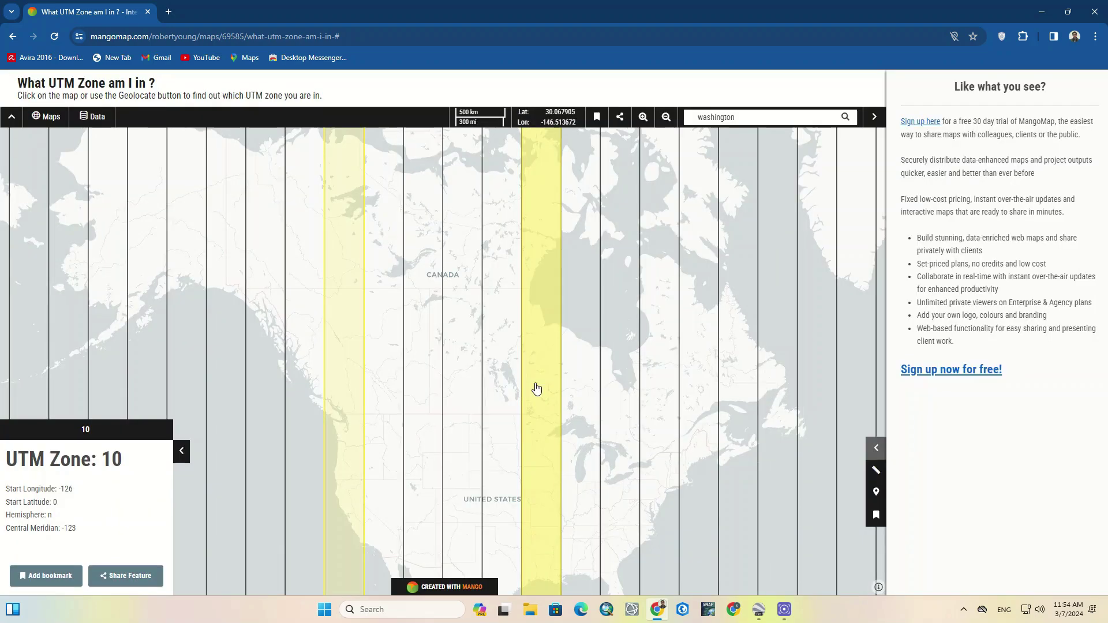
Step: Copy a shareable link to the Zone 10 feature and close the sharing options
left_click(141, 577)
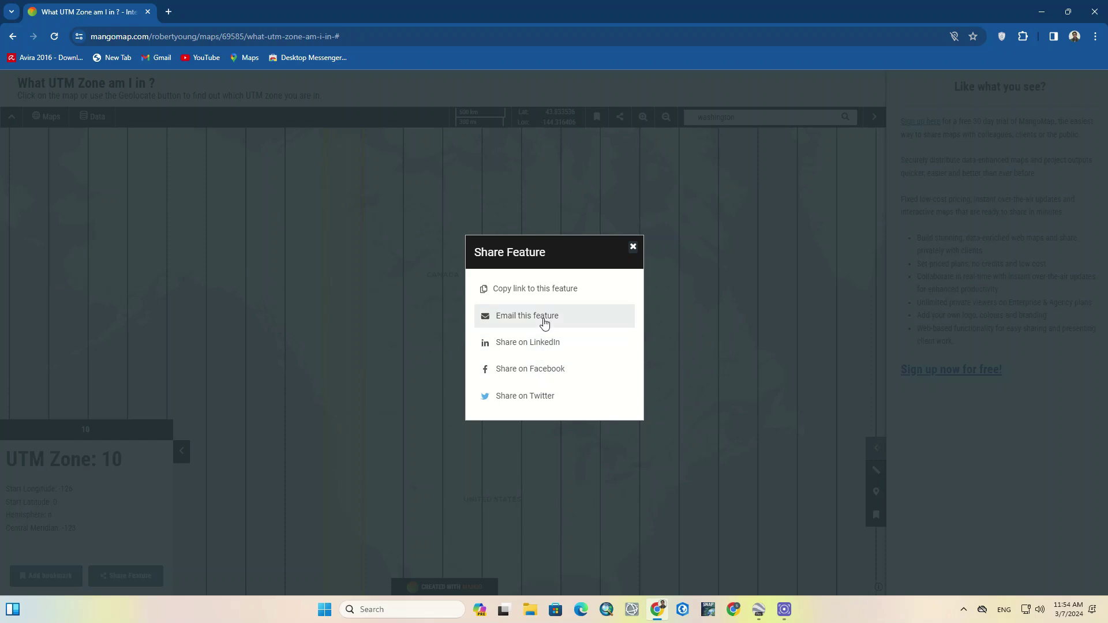
left_click(547, 295)
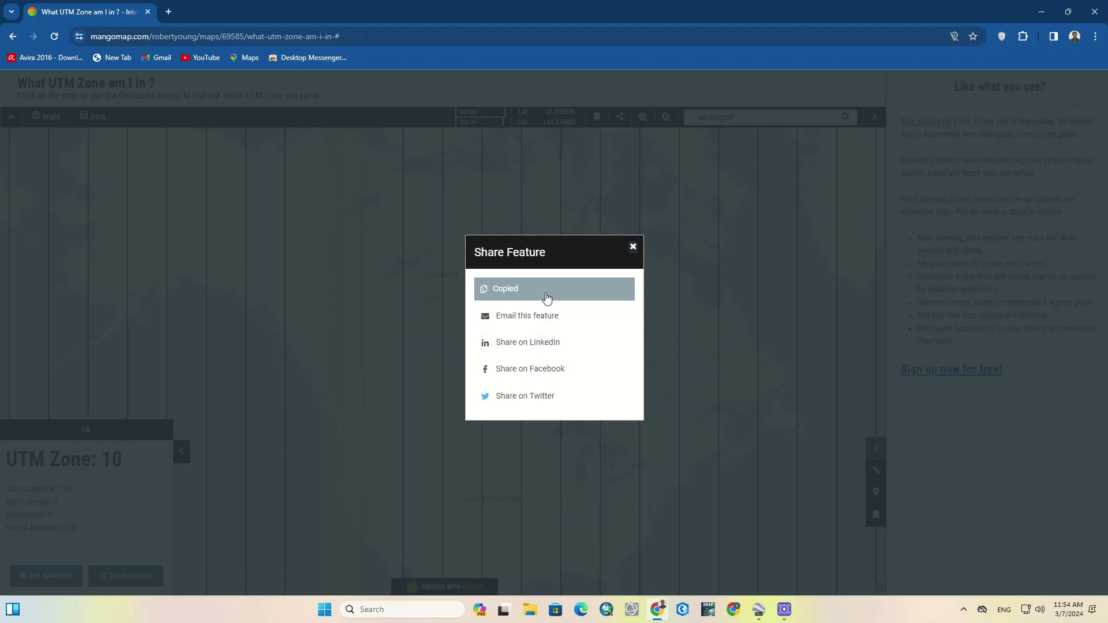
left_click(633, 248)
left_click(511, 453)
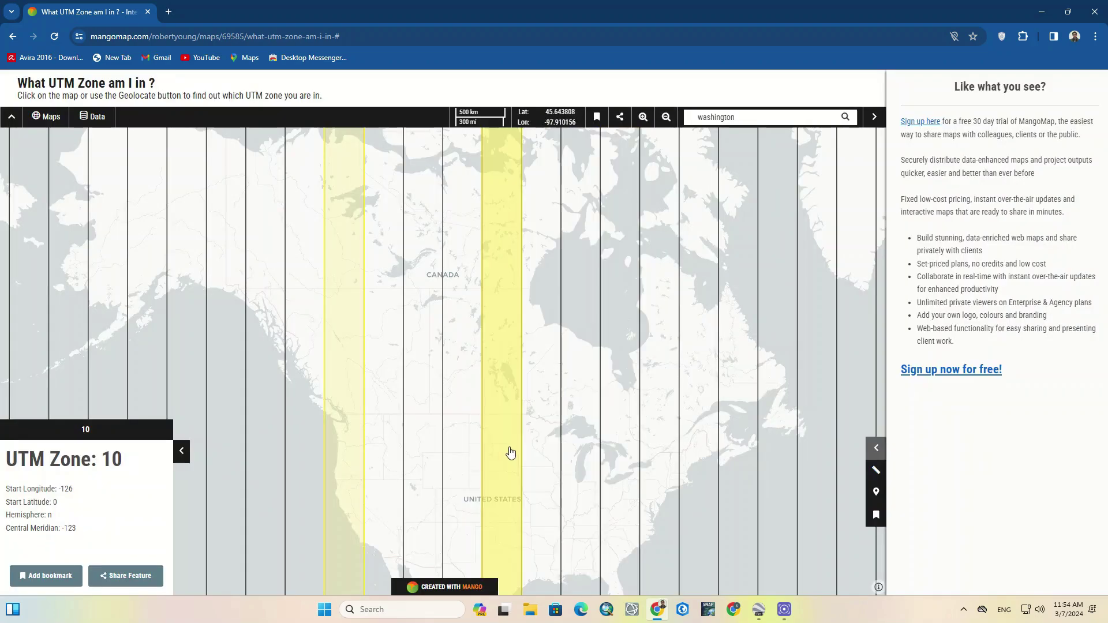
Step: Show UTM Zone 14 for central North America (start longitude -102, central meridian -99), then zoom out
left_click(517, 481)
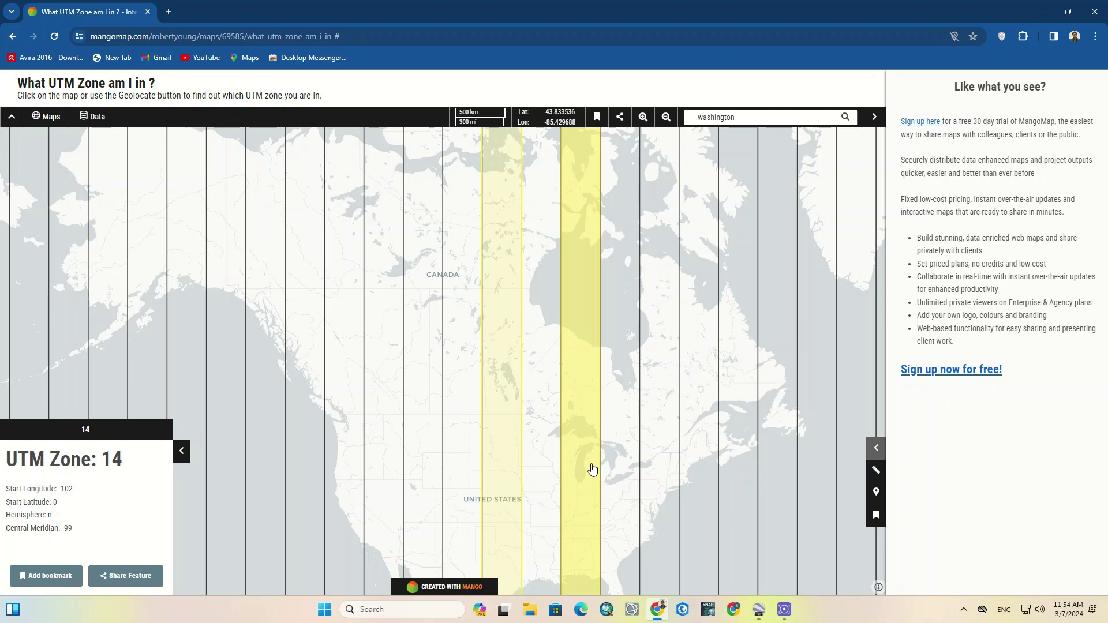
scroll(509, 435, "down", 1)
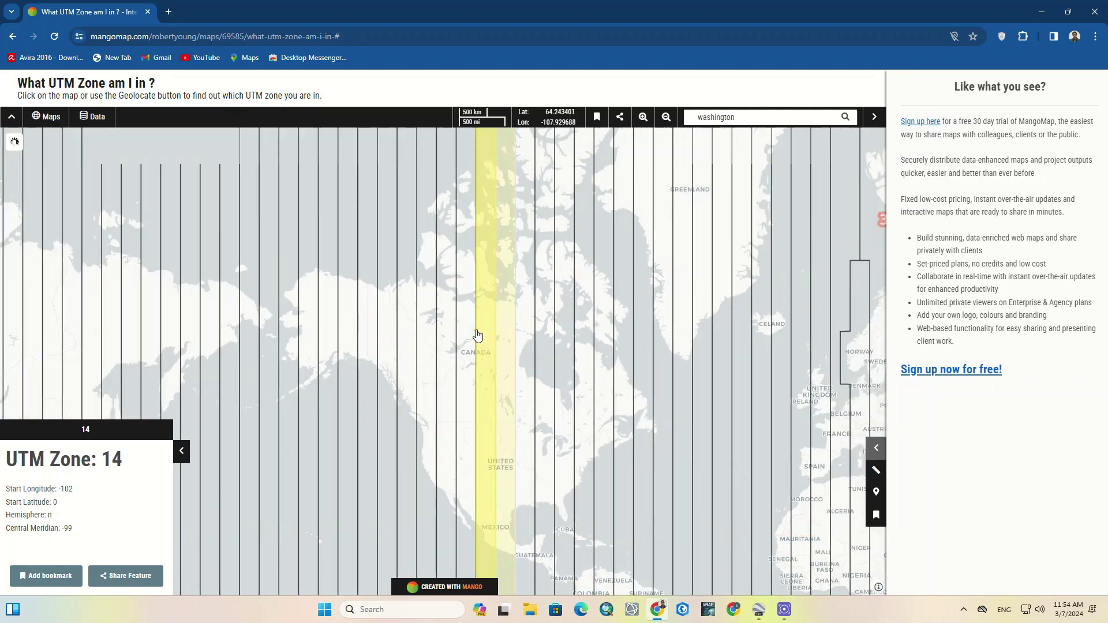
scroll(474, 317, "down", 1)
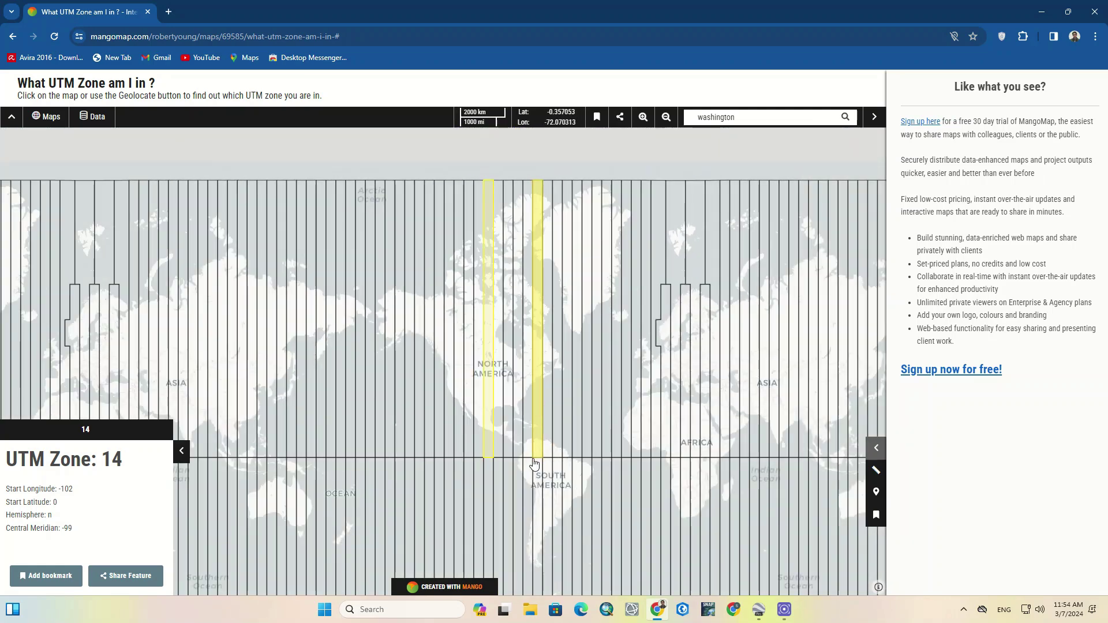